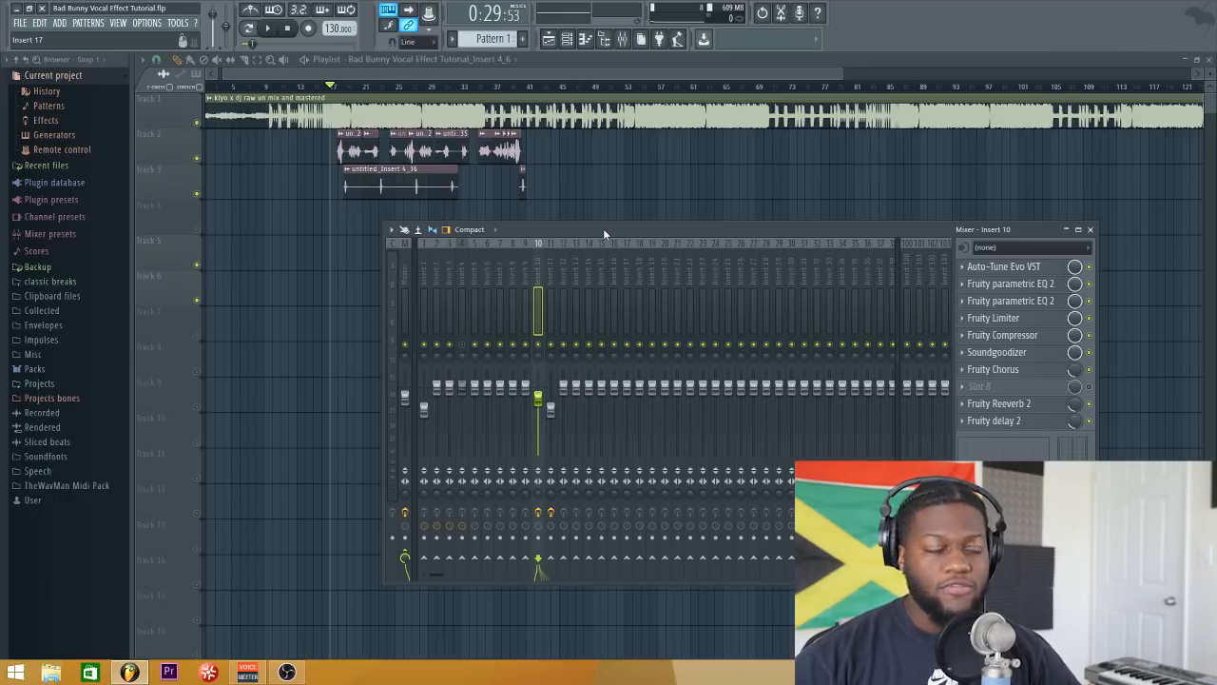
# Step: Open Auto-Tune Evo VST on mixer Insert 10 to review its key, scale and retune settings, and close it
pyautogui.click(994, 266)
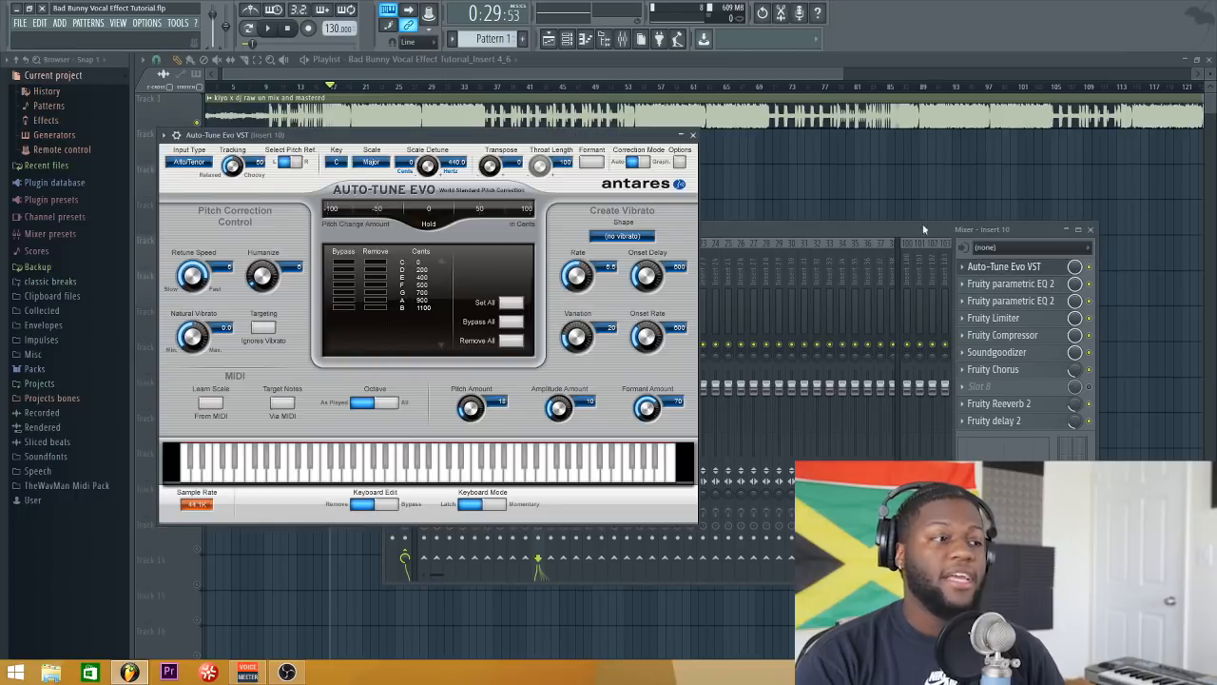
pyautogui.moveTo(597, 134); pyautogui.dragTo(835, 167)
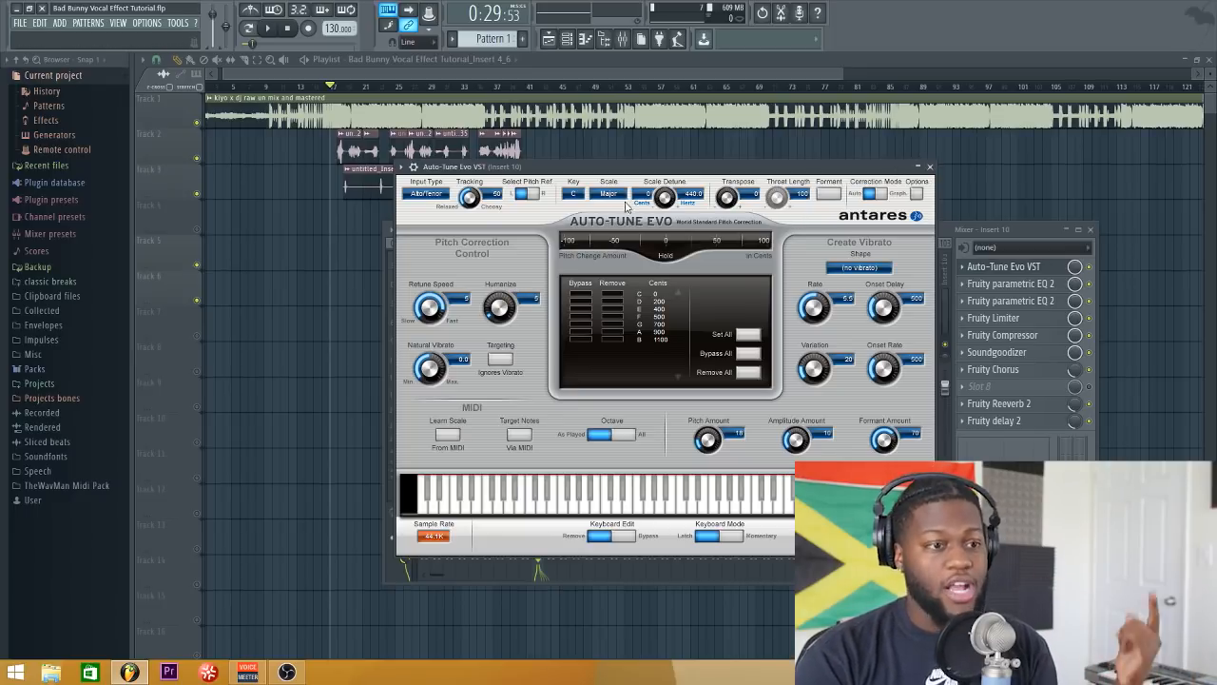
pyautogui.click(930, 168)
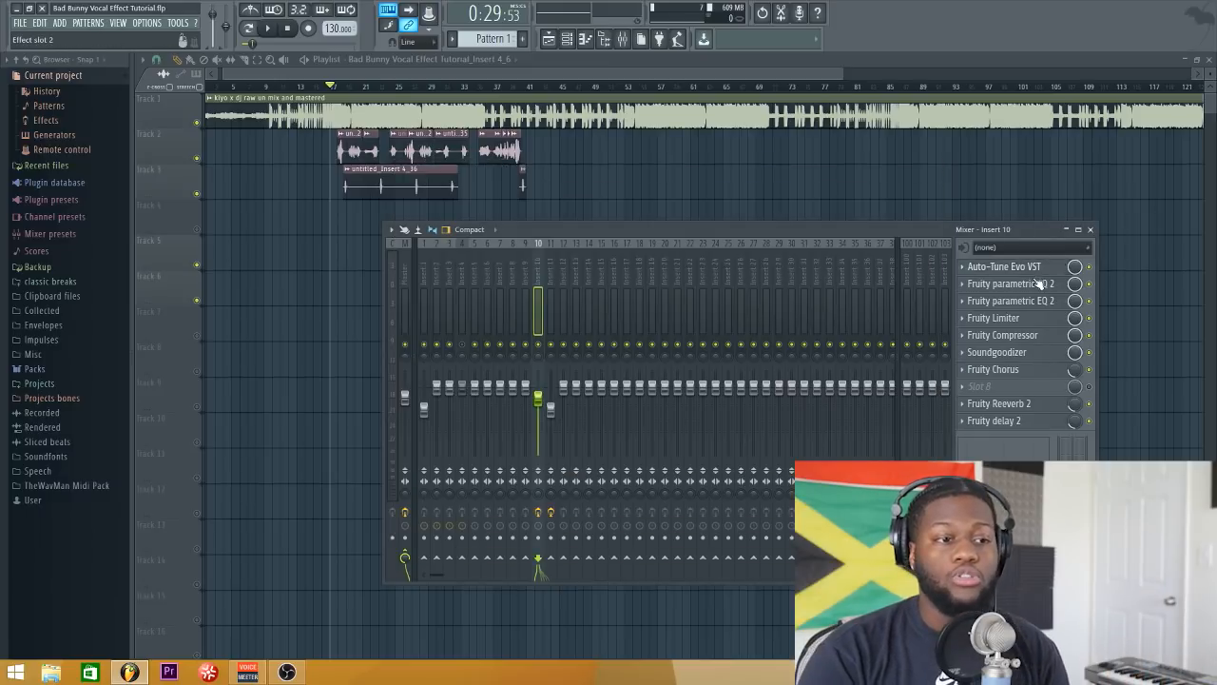
# Step: Play the song from around bar 17 while toggling Auto-Tune Evo VST on Insert 10 to compare the vocal with and without it
pyautogui.click(1012, 284)
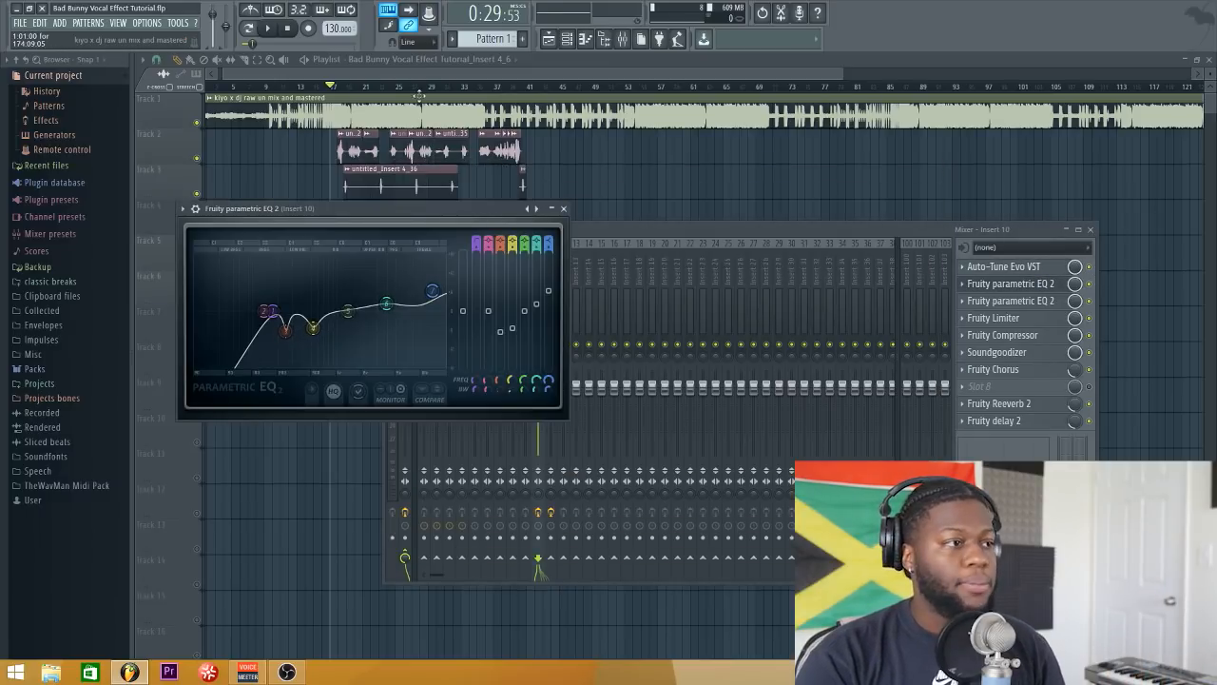
pyautogui.click(338, 88)
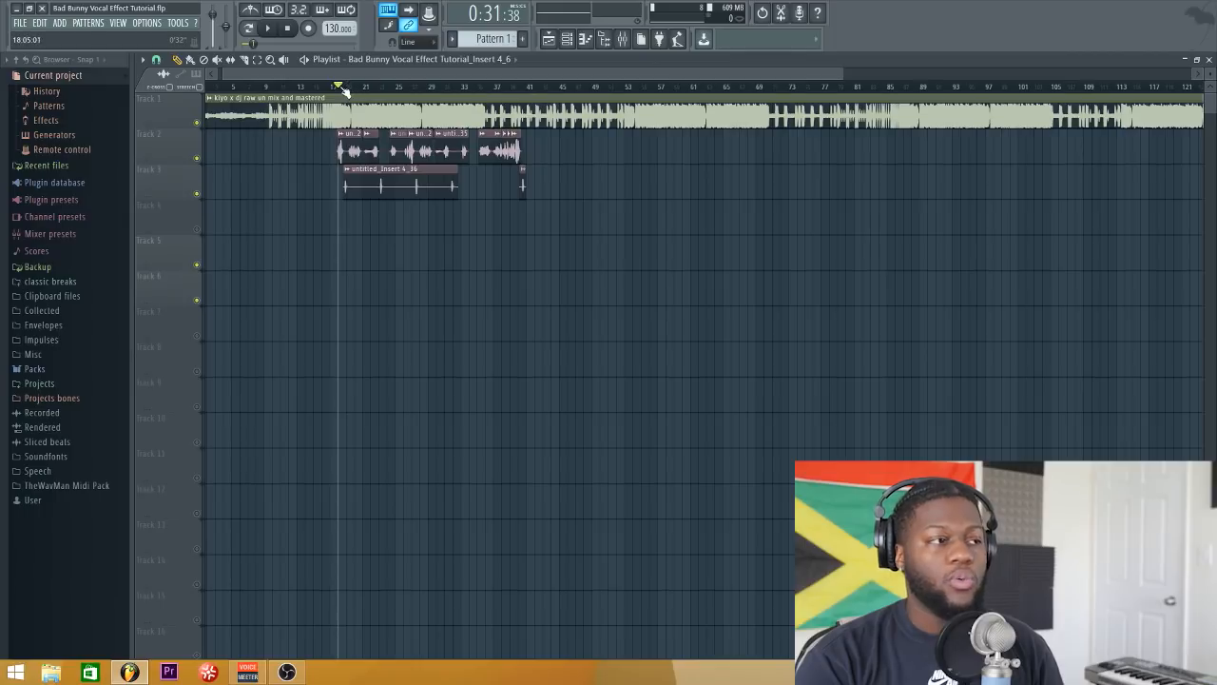
pyautogui.click(331, 87)
pyautogui.click(623, 39)
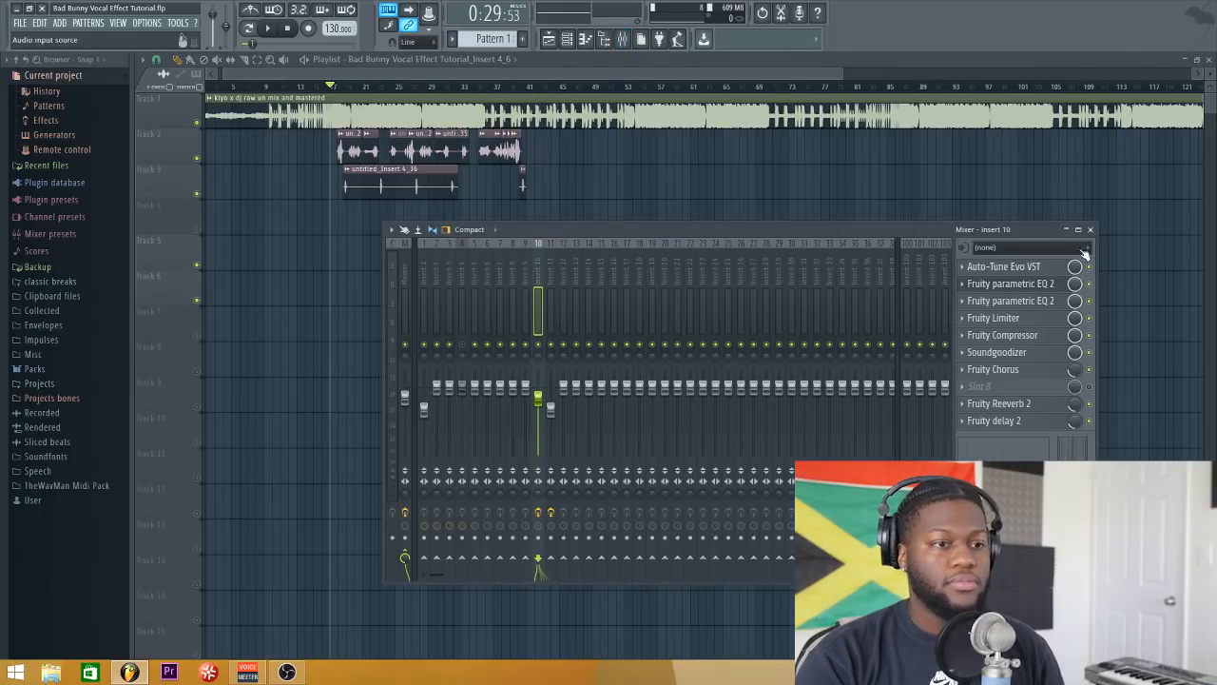
pyautogui.press('space')
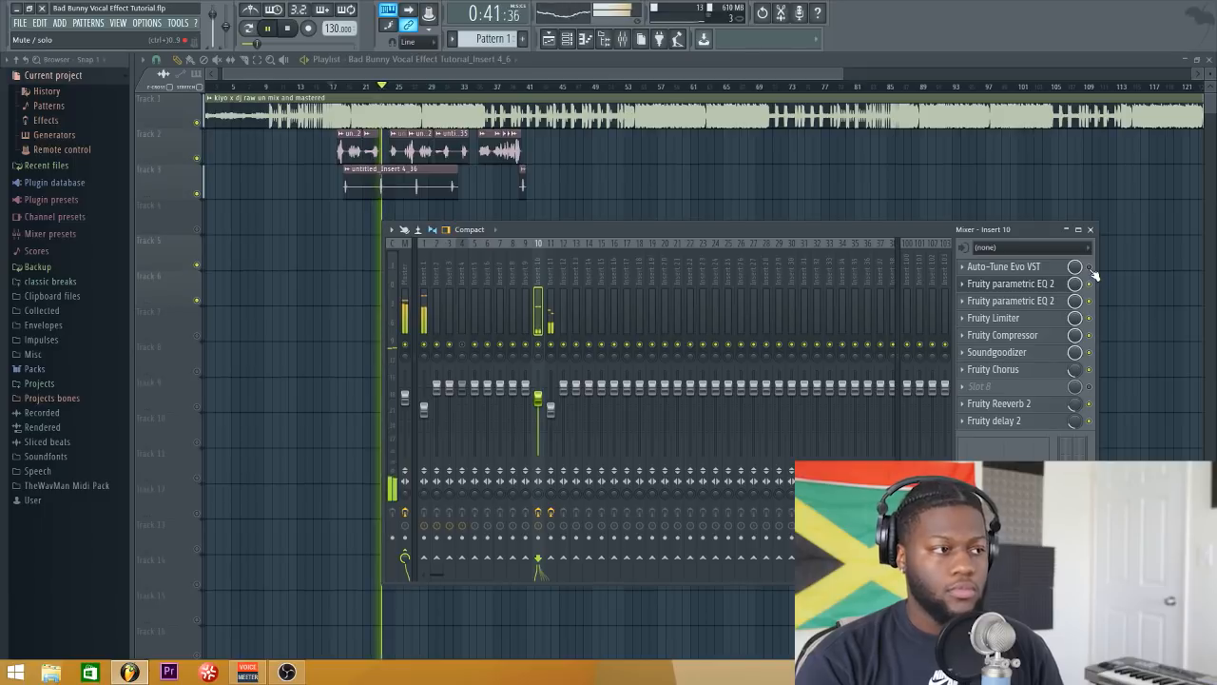
pyautogui.click(1091, 268)
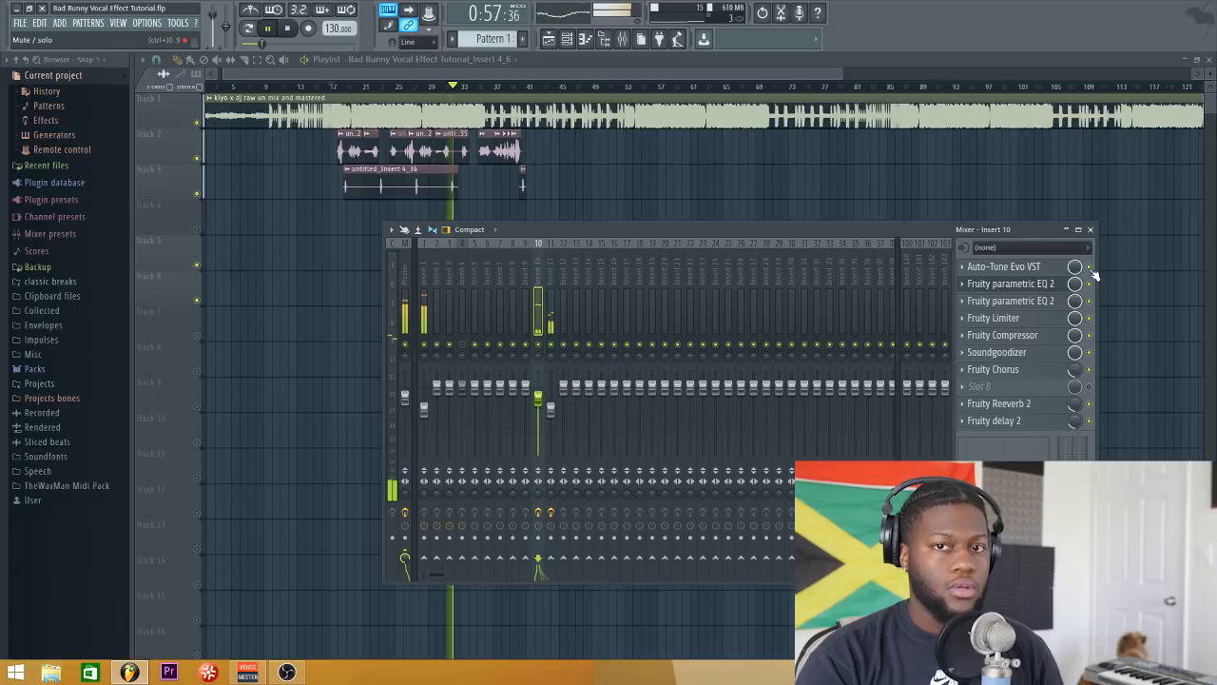
pyautogui.press('space')
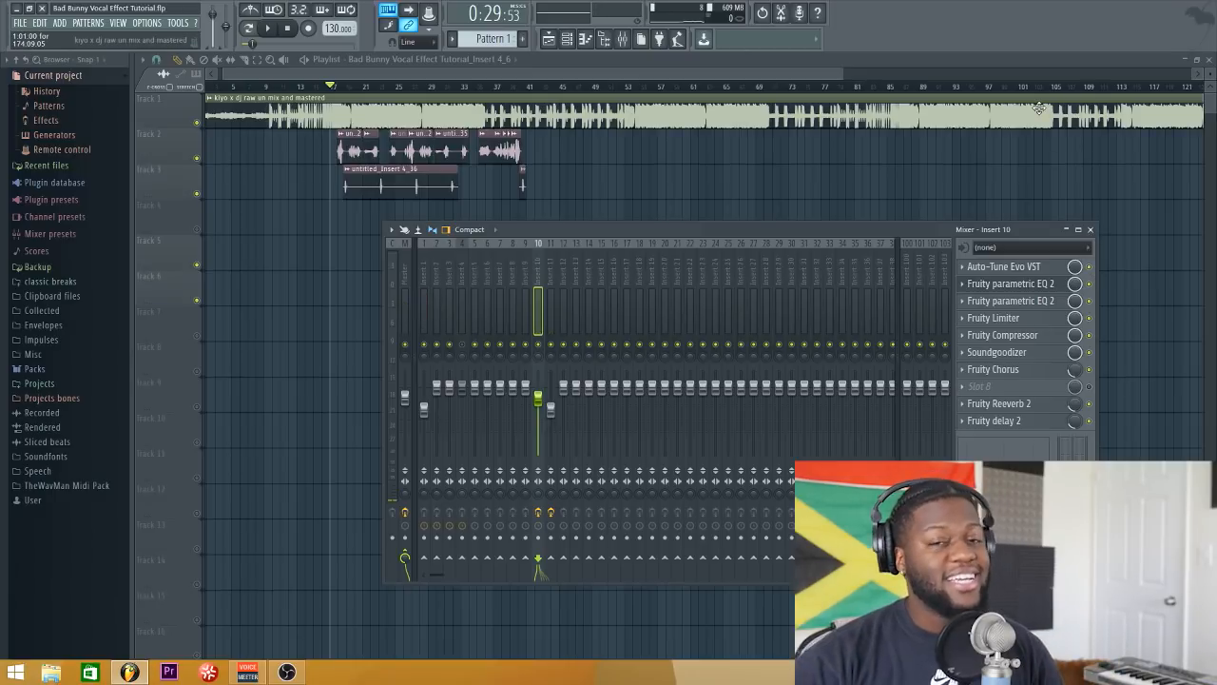
# Step: Solo the vocal on Track 2 and bring up the first Fruity parametric EQ 2 of Insert 10
pyautogui.click(1014, 287)
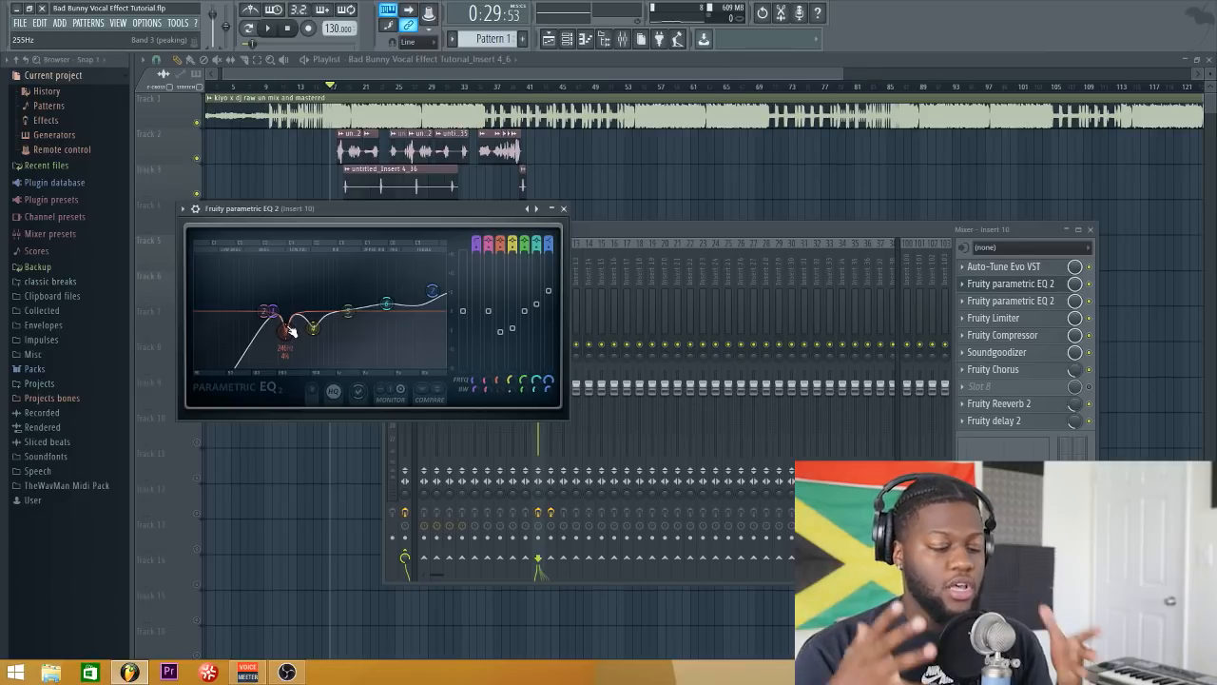
pyautogui.rightClick(199, 159)
pyautogui.click(623, 39)
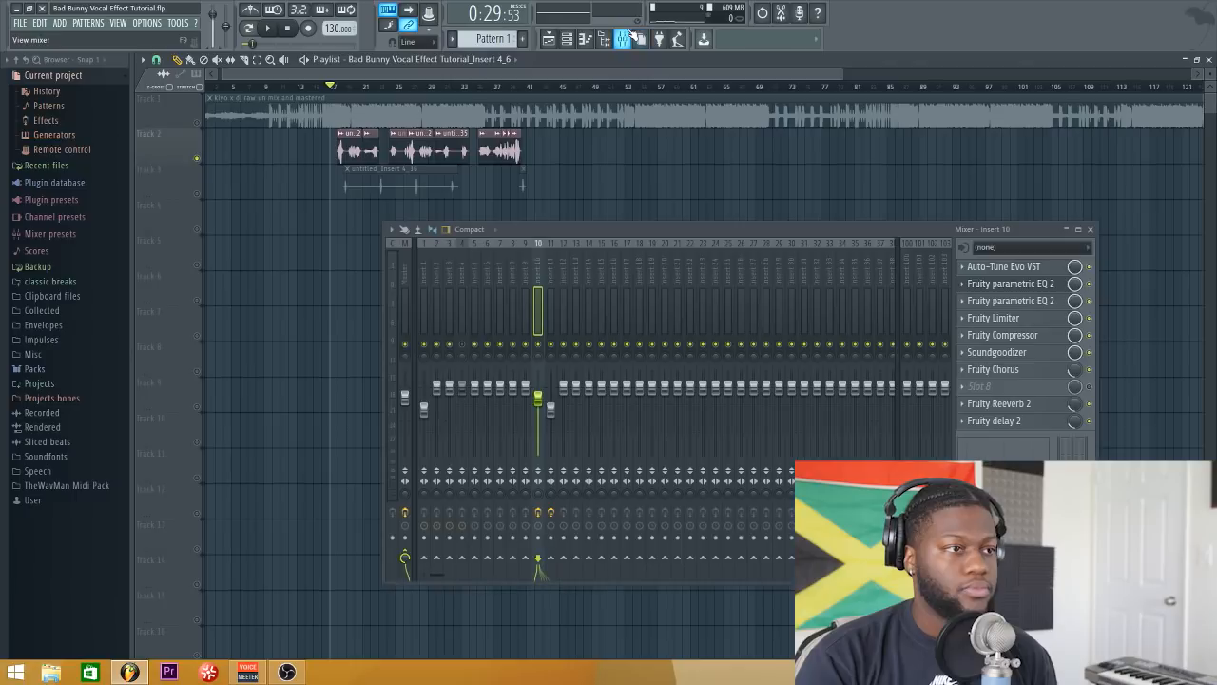
pyautogui.click(1045, 286)
# Step: Sweep EQ band 3 at full boost during playback to find bad vocal frequencies, and lower it to a cut at about 246 Hz
pyautogui.press('space')
pyautogui.moveTo(284, 330); pyautogui.dragTo(287, 258)
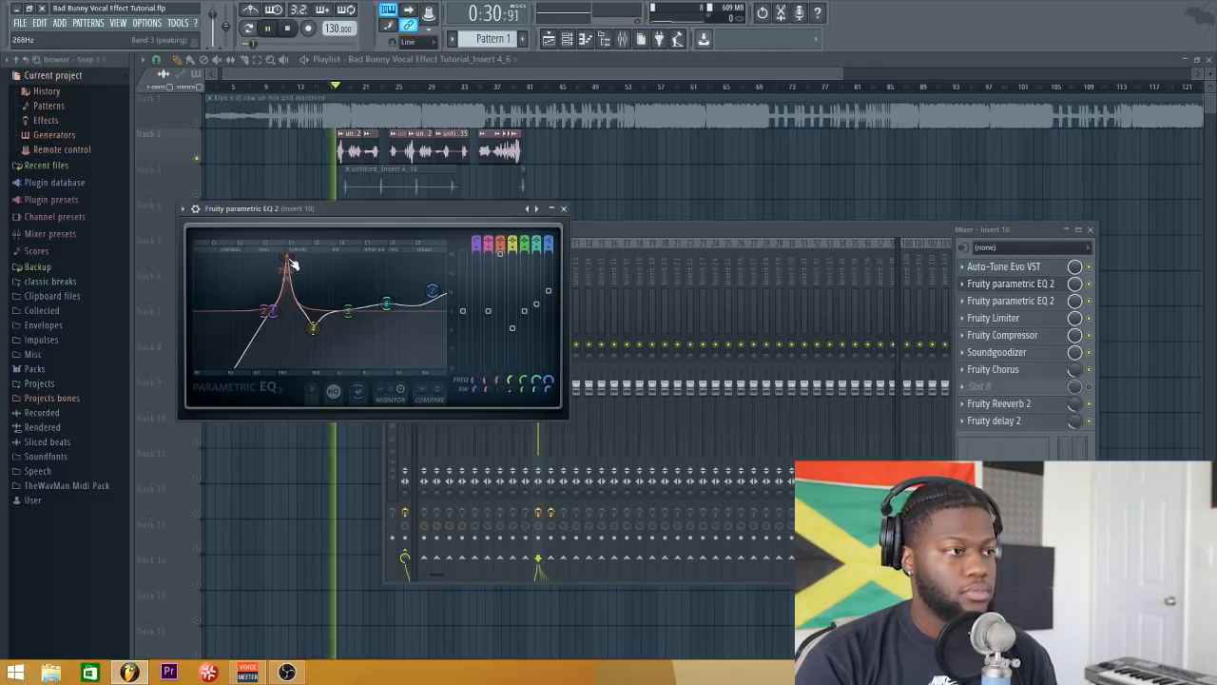
pyautogui.moveTo(289, 258); pyautogui.dragTo(351, 257)
pyautogui.moveTo(340, 259); pyautogui.dragTo(287, 258)
pyautogui.press('space')
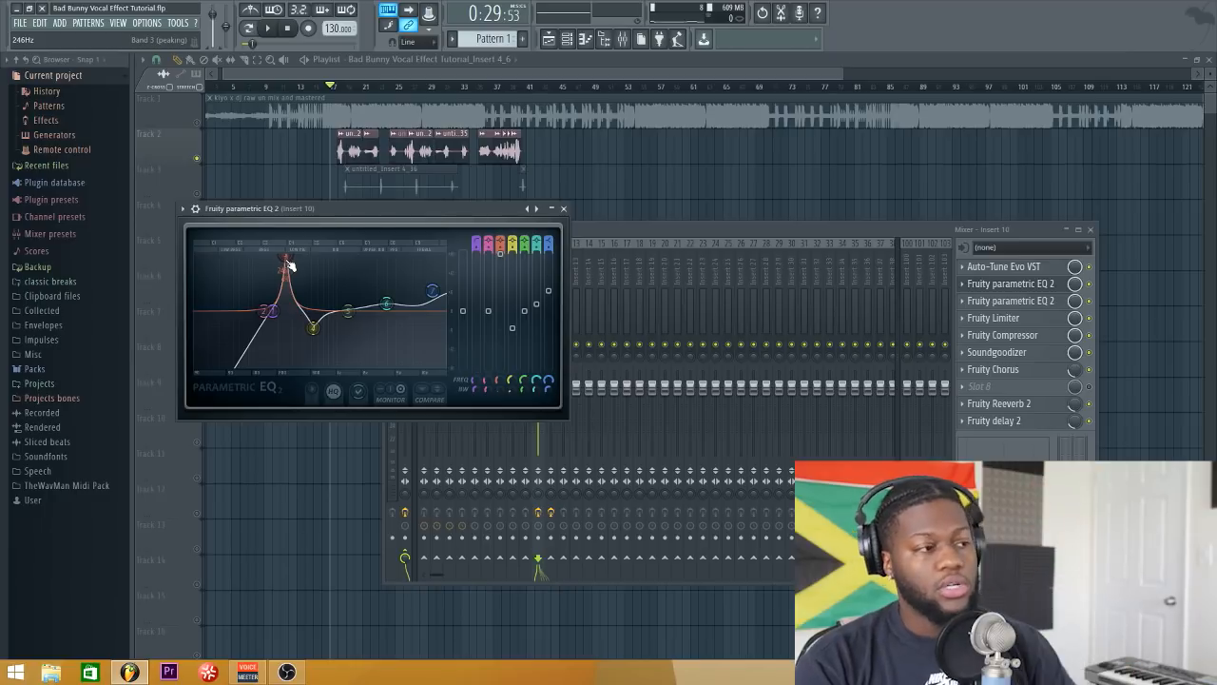
pyautogui.moveTo(290, 266); pyautogui.dragTo(286, 326)
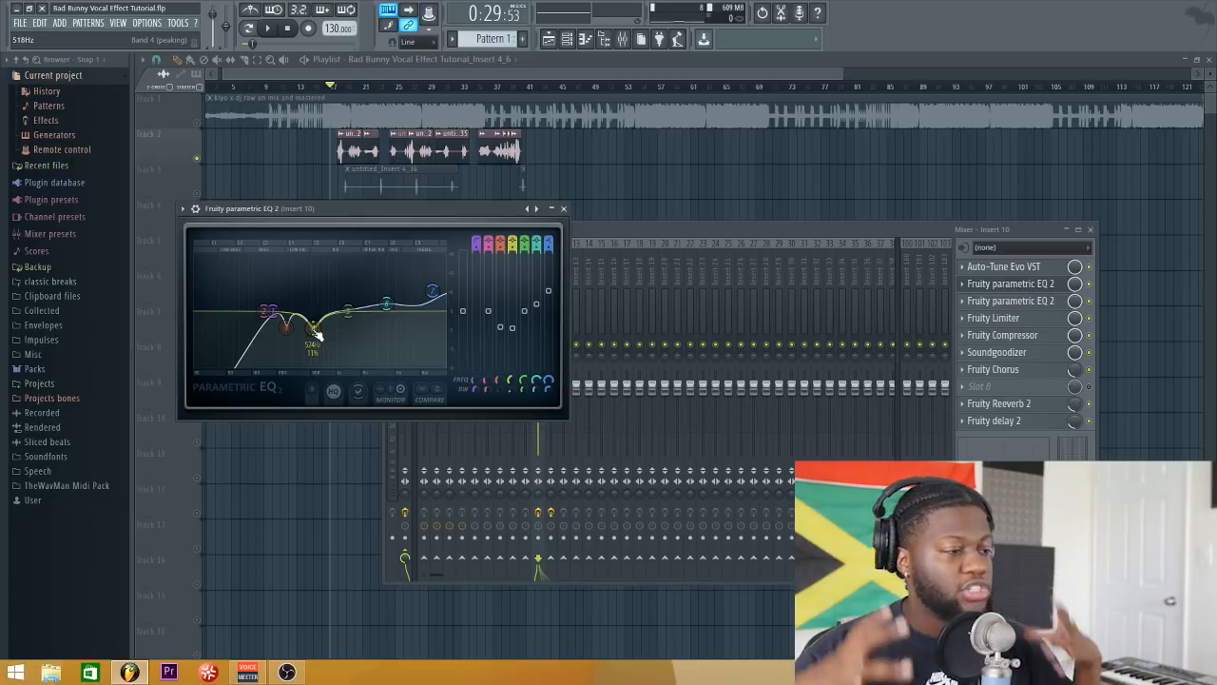
# Step: Audition EQ band 4 fully boosted at about 518 Hz during playback, and lower it to a cut
pyautogui.moveTo(312, 328); pyautogui.dragTo(311, 258)
pyautogui.press('space')
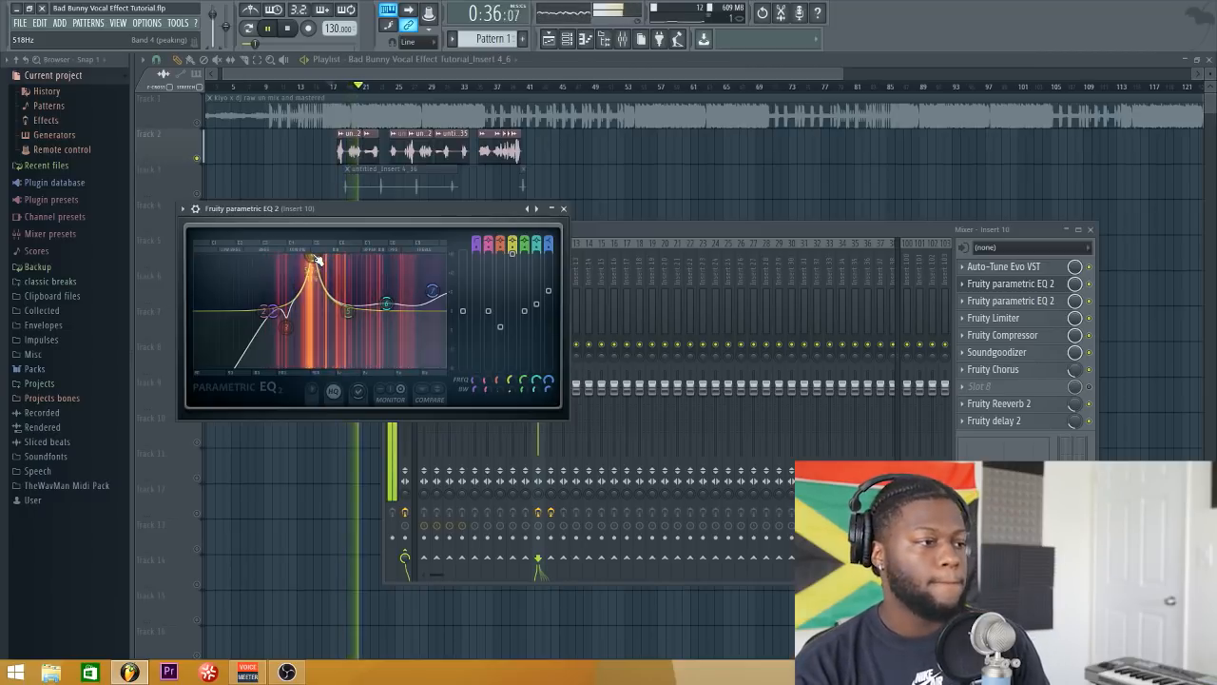
pyautogui.press('space')
pyautogui.moveTo(312, 258); pyautogui.dragTo(313, 329)
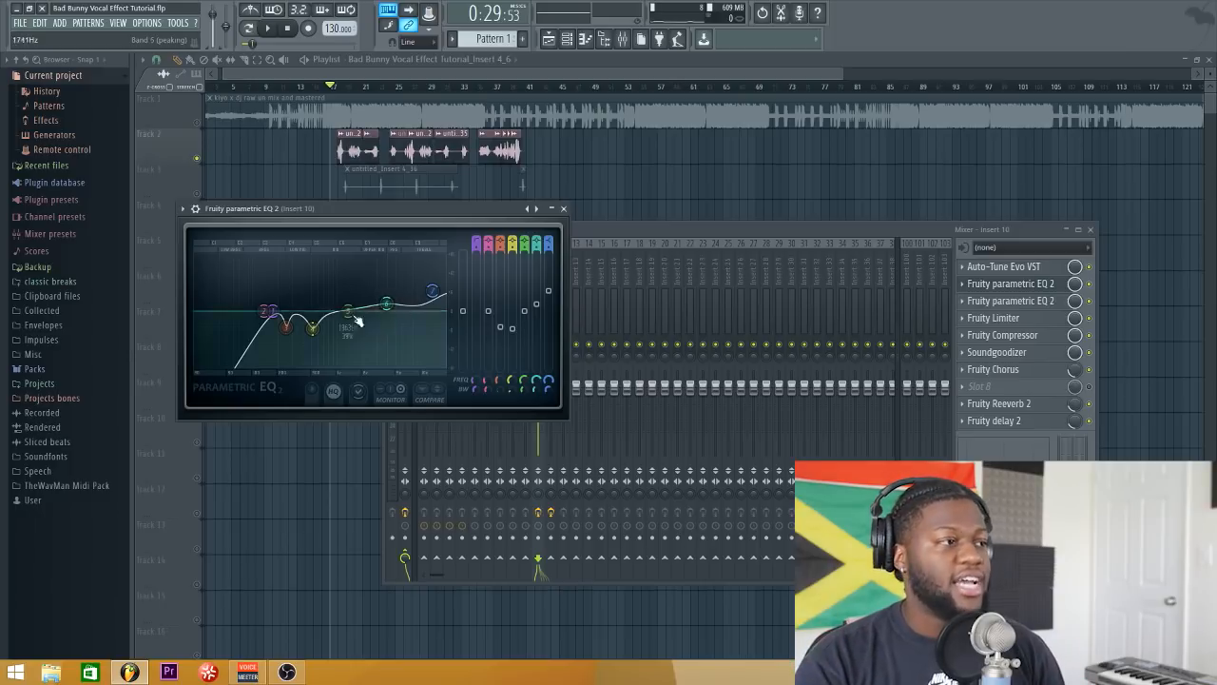
# Step: Unmute the beat on Track 1 and bring the first Fruity parametric EQ 2 of Insert 10 back up
pyautogui.press('F12')
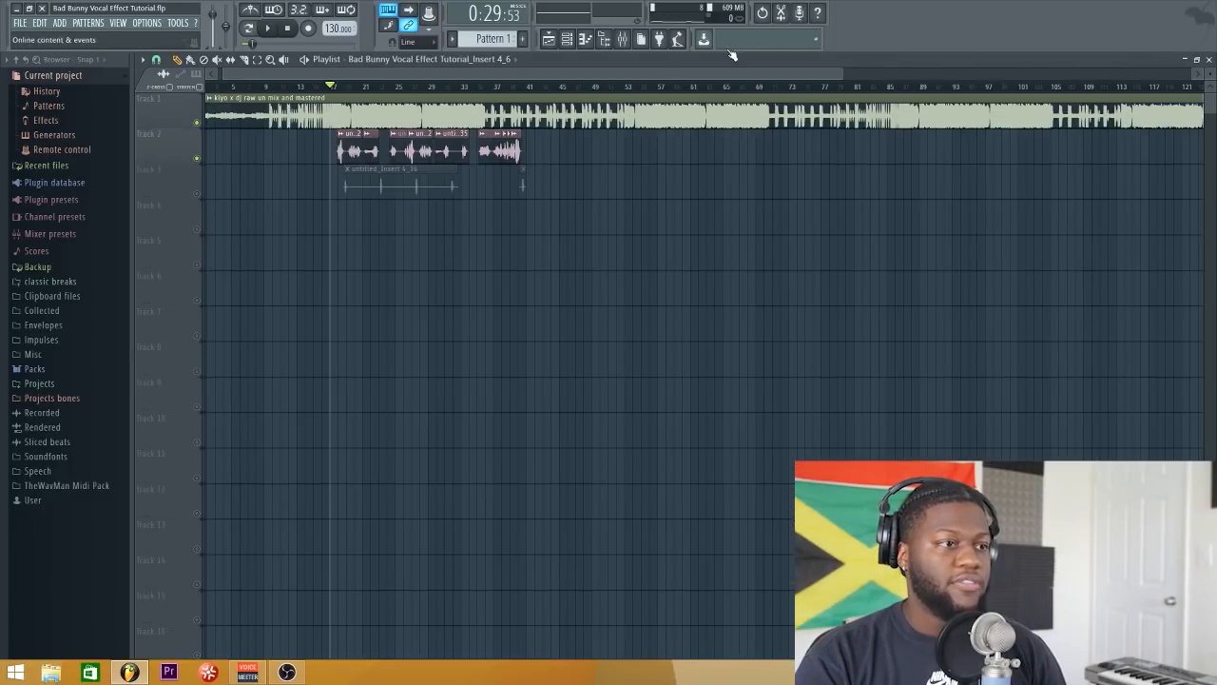
pyautogui.press('F9')
pyautogui.click(989, 300)
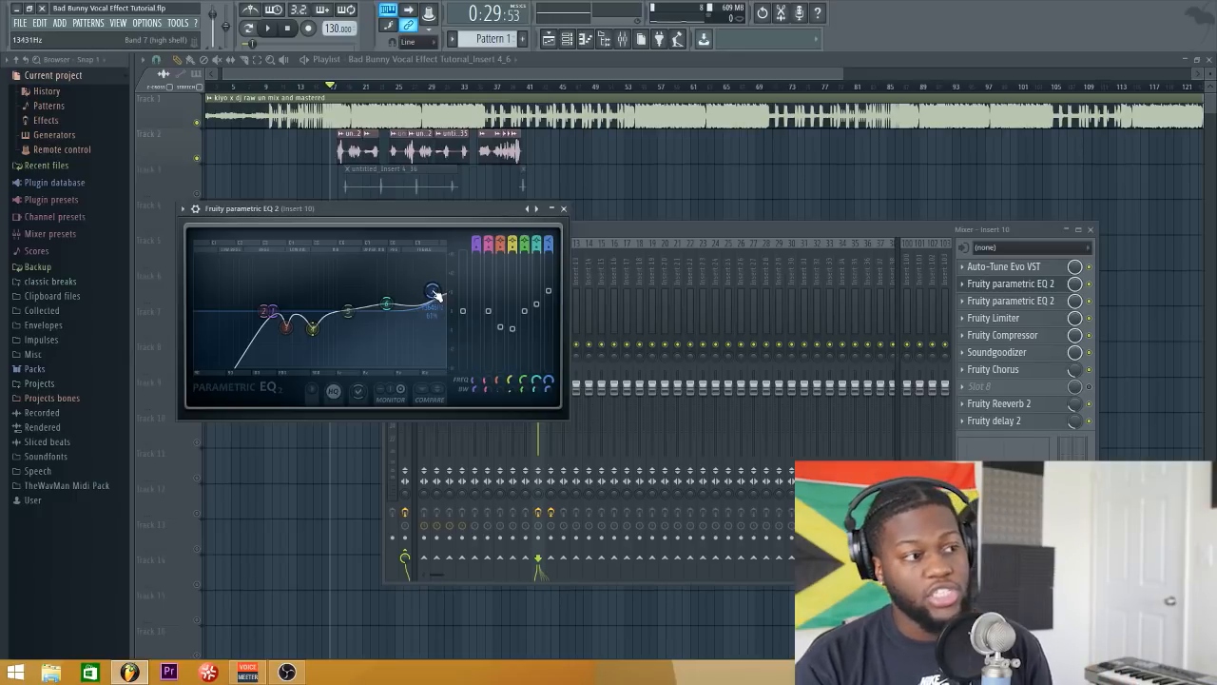
# Step: Open the second Fruity parametric EQ 2 and toggle the two EQs on Insert 10 during playback to compare their effect
pyautogui.click(564, 209)
pyautogui.click(1009, 300)
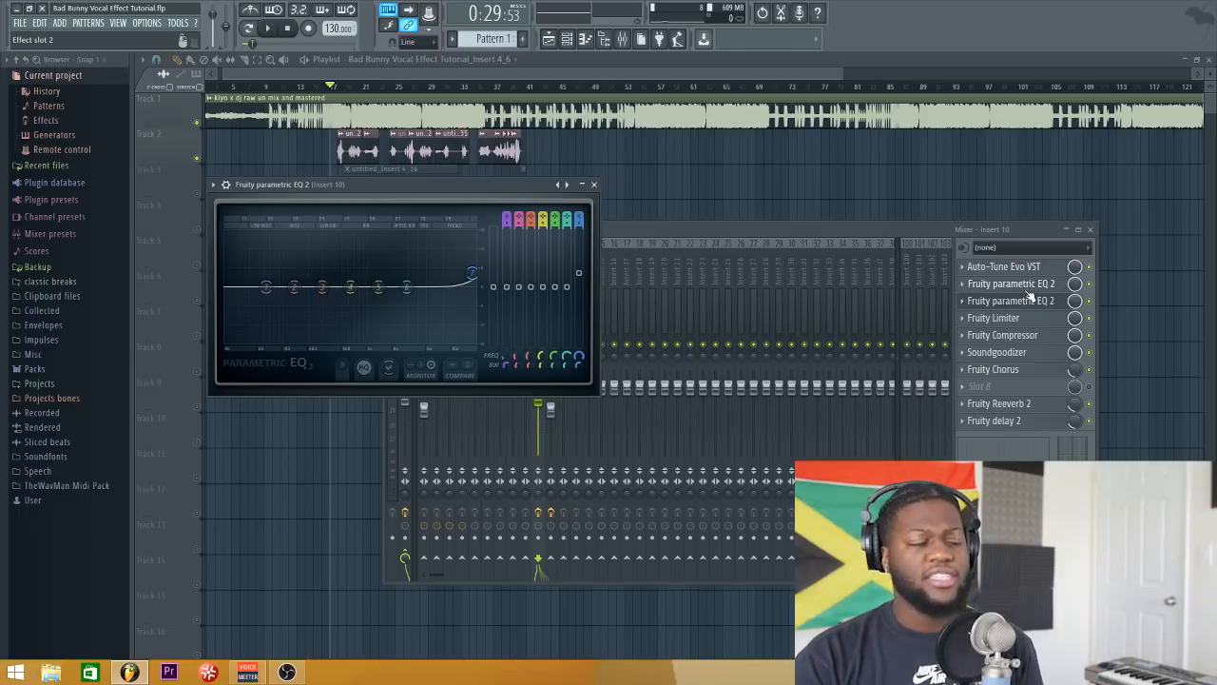
pyautogui.click(1090, 285)
pyautogui.press('space')
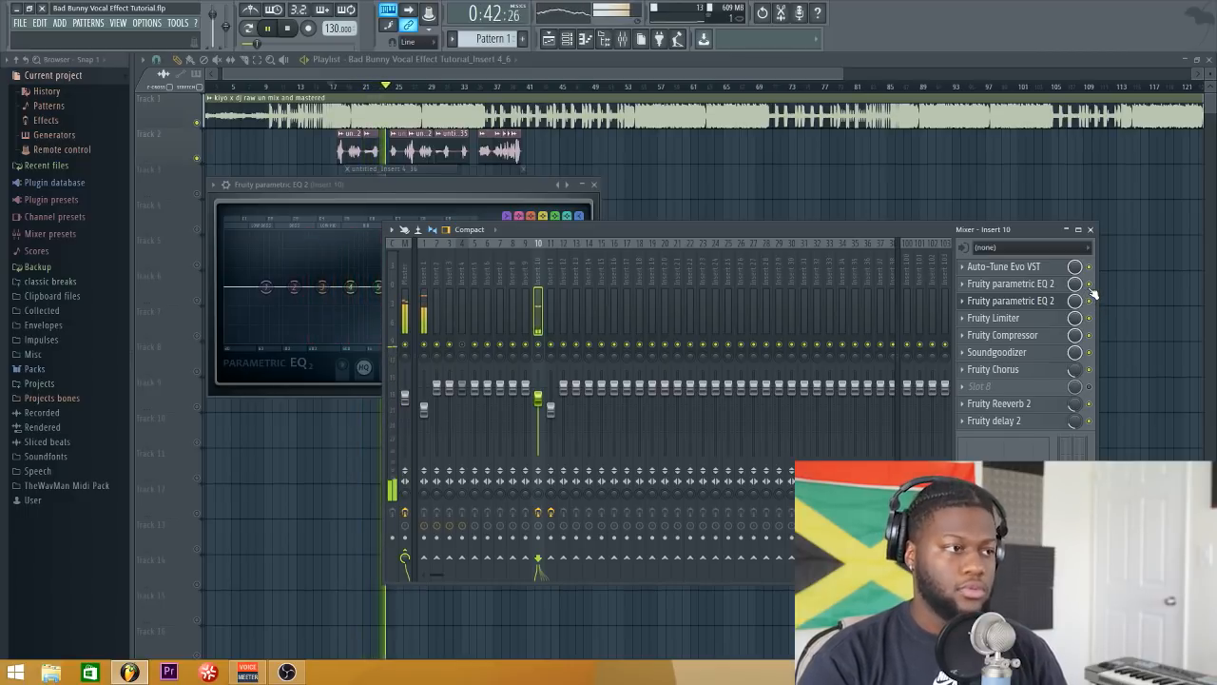
pyautogui.click(1089, 284)
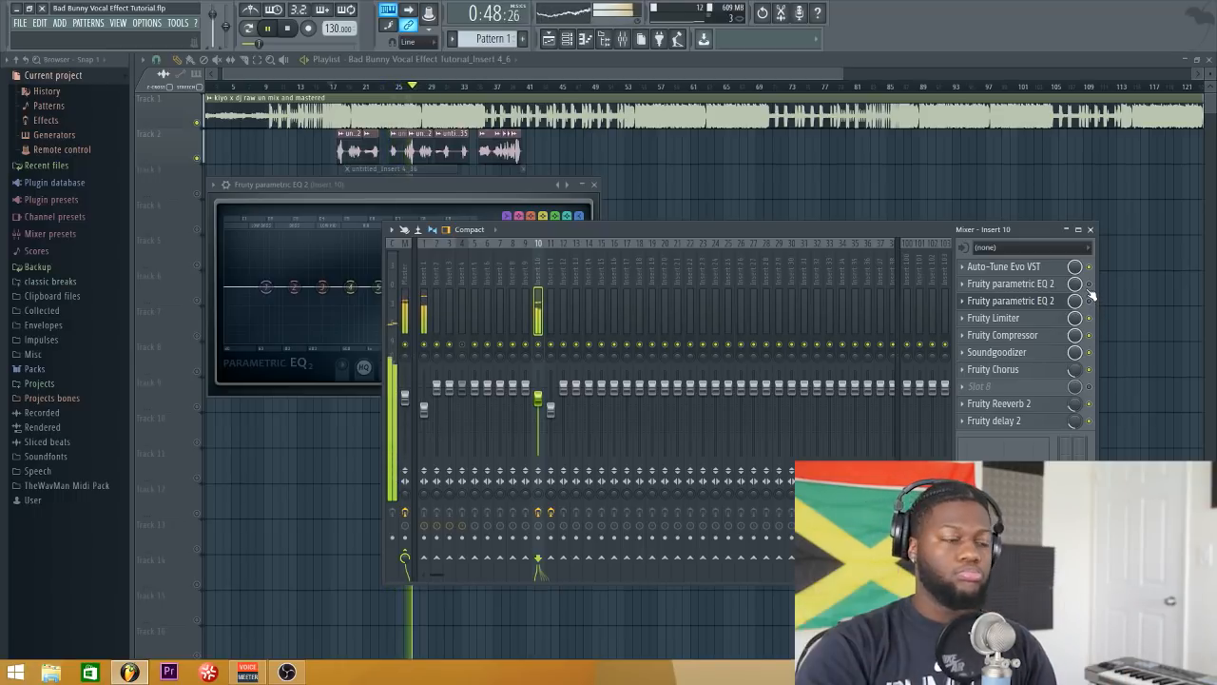
pyautogui.click(1089, 285)
pyautogui.click(1089, 301)
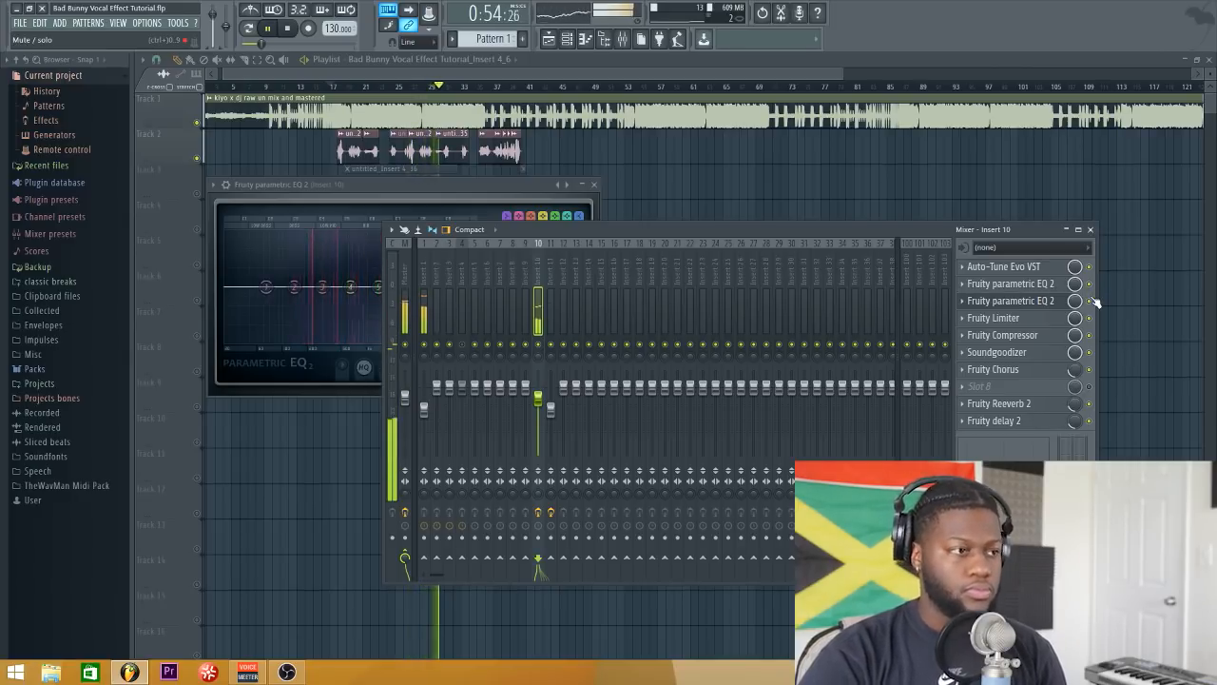
pyautogui.press('space')
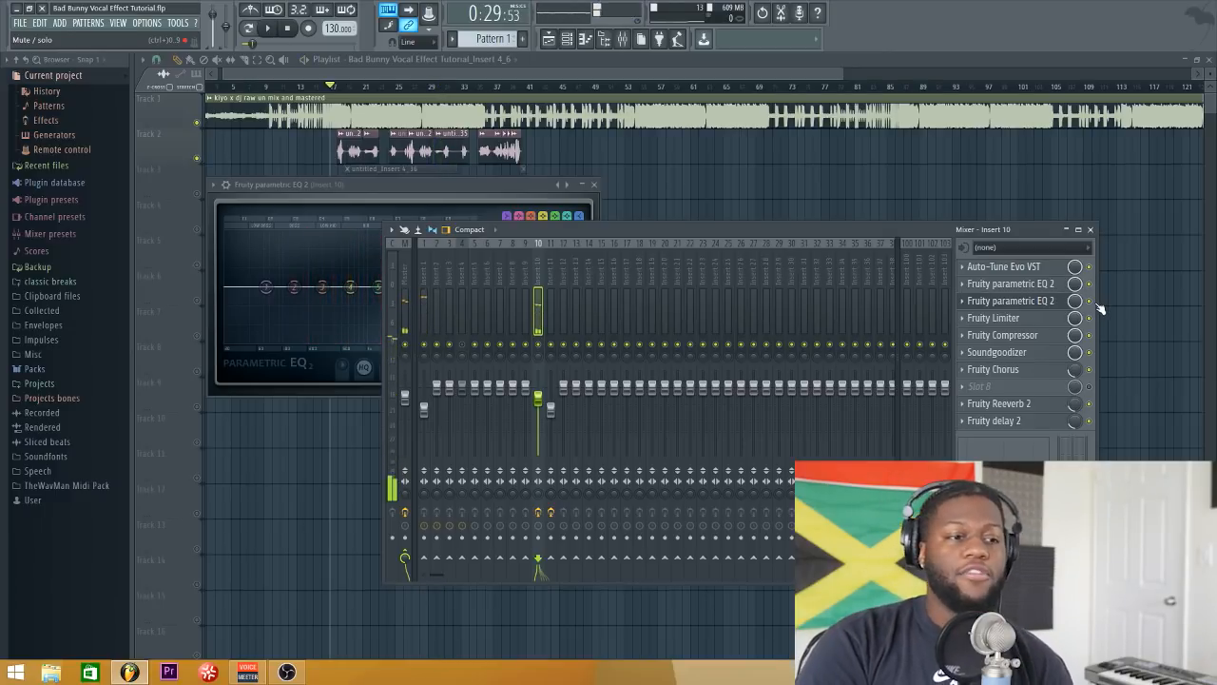
# Step: Review the Fruity Limiter during playback and the Fruity Compressor's settings on Insert 10, closing the open plugin windows
pyautogui.click(1040, 321)
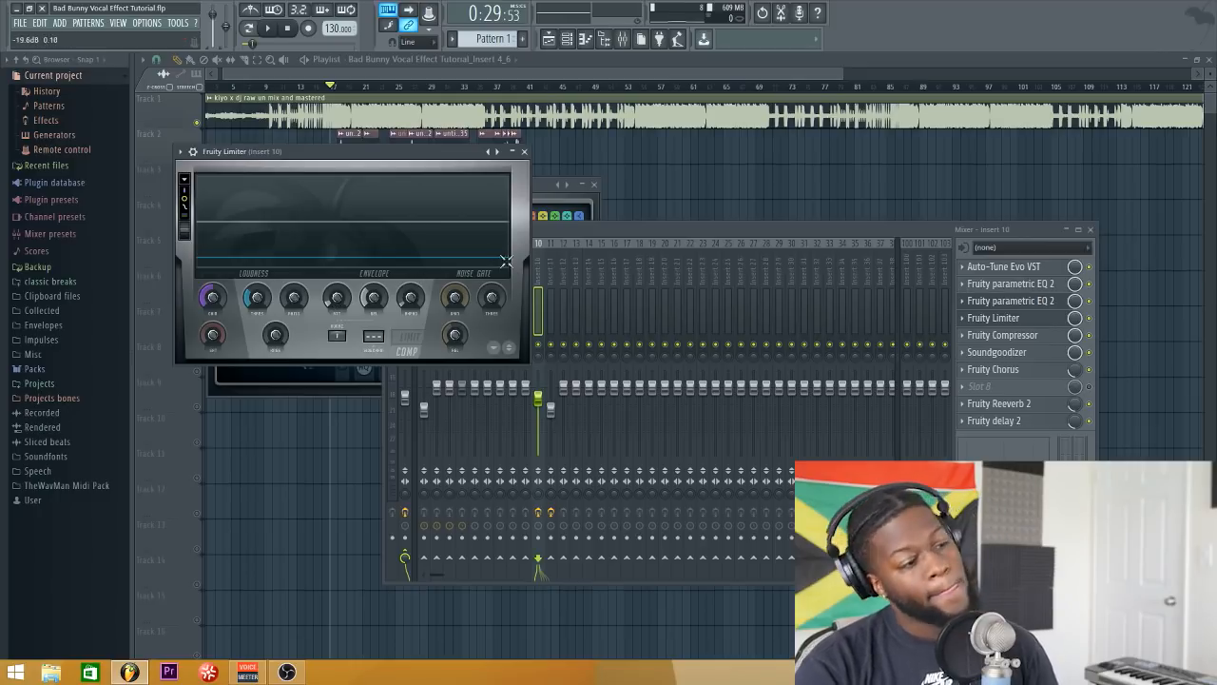
pyautogui.press('space')
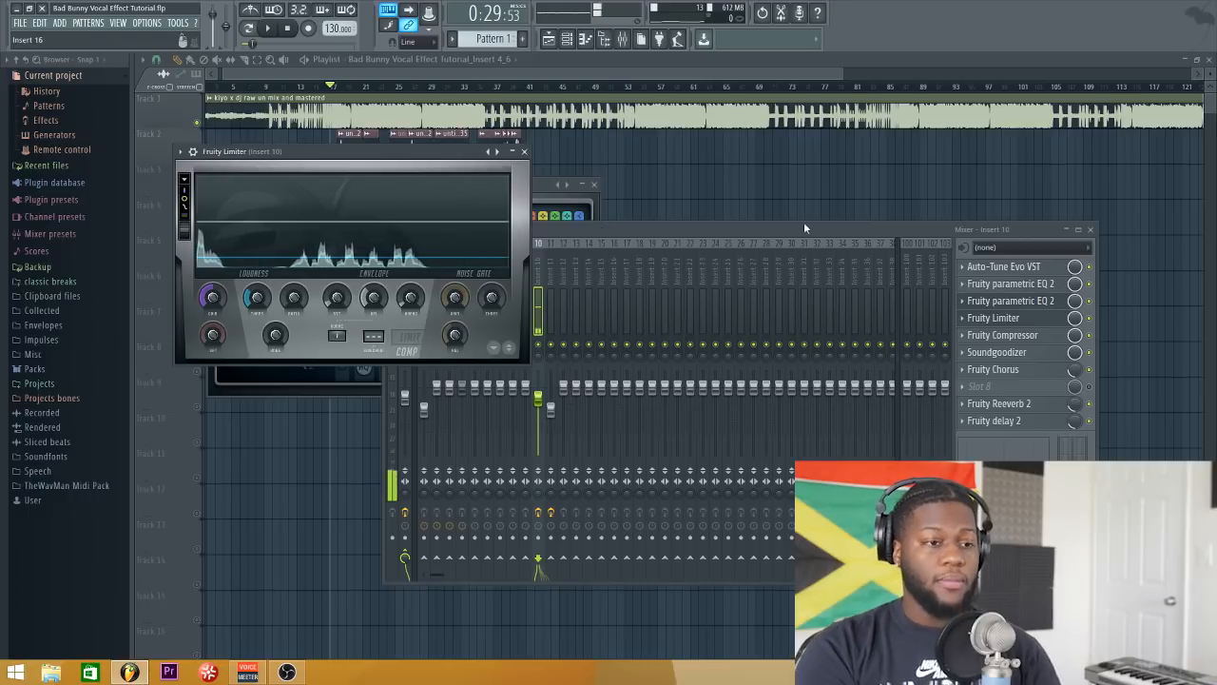
pyautogui.click(1007, 335)
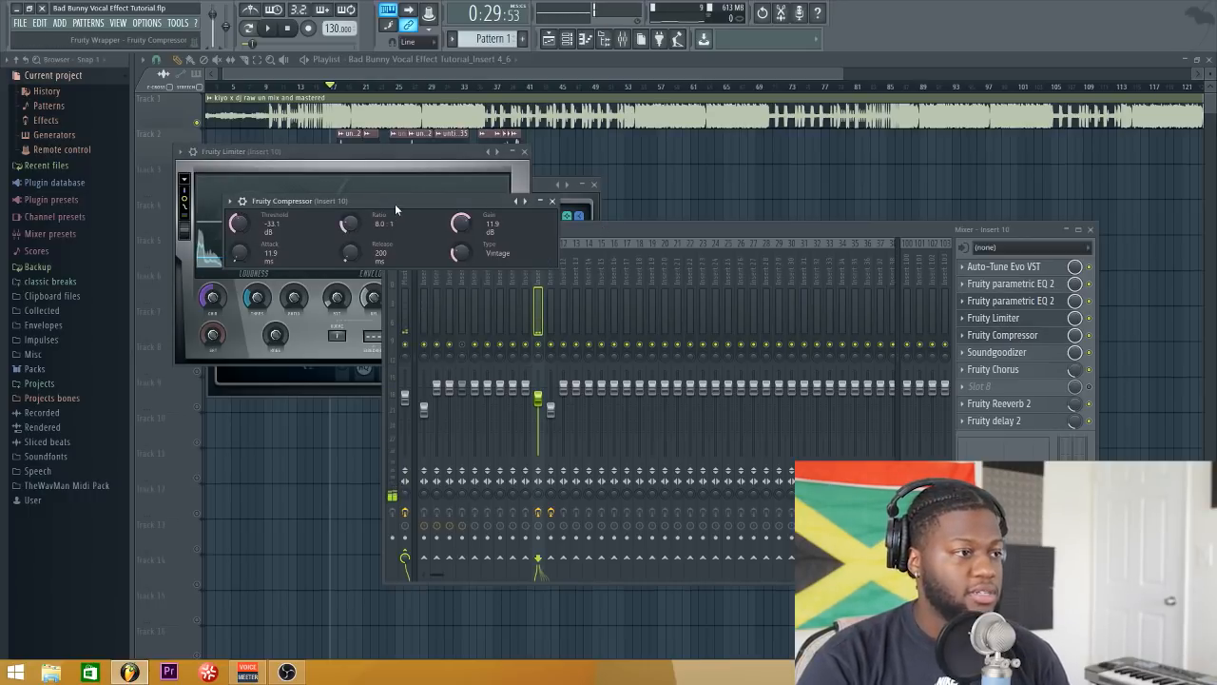
pyautogui.moveTo(395, 201); pyautogui.dragTo(497, 195)
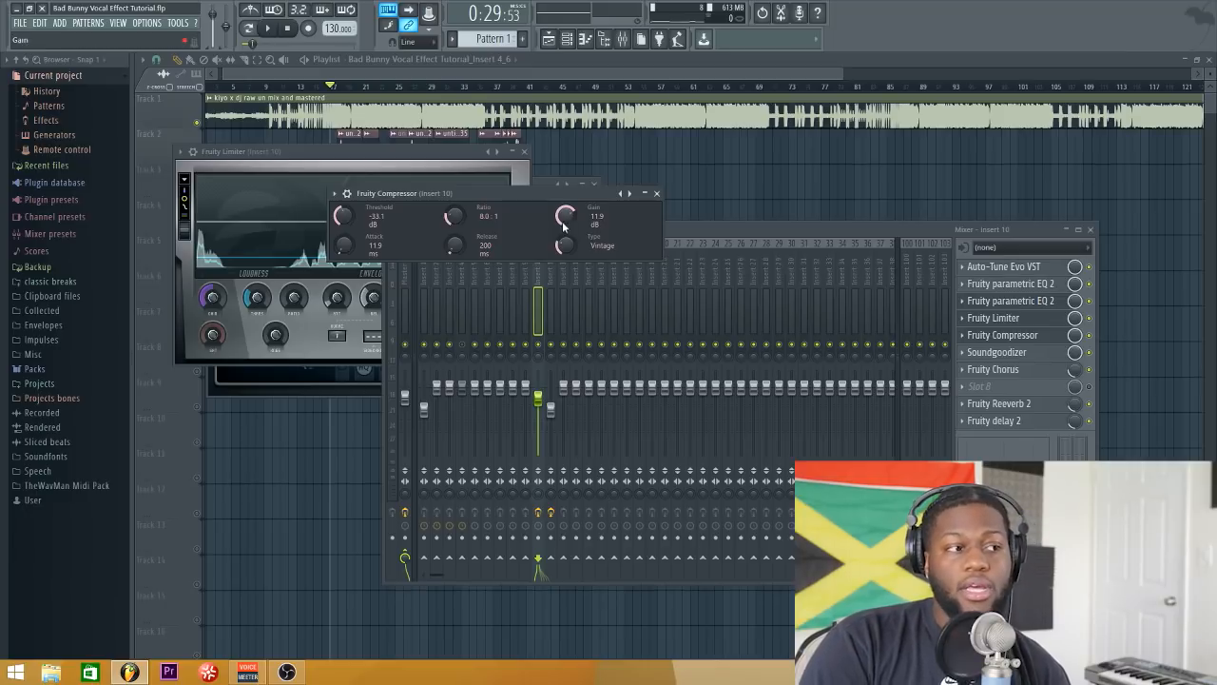
pyautogui.click(656, 193)
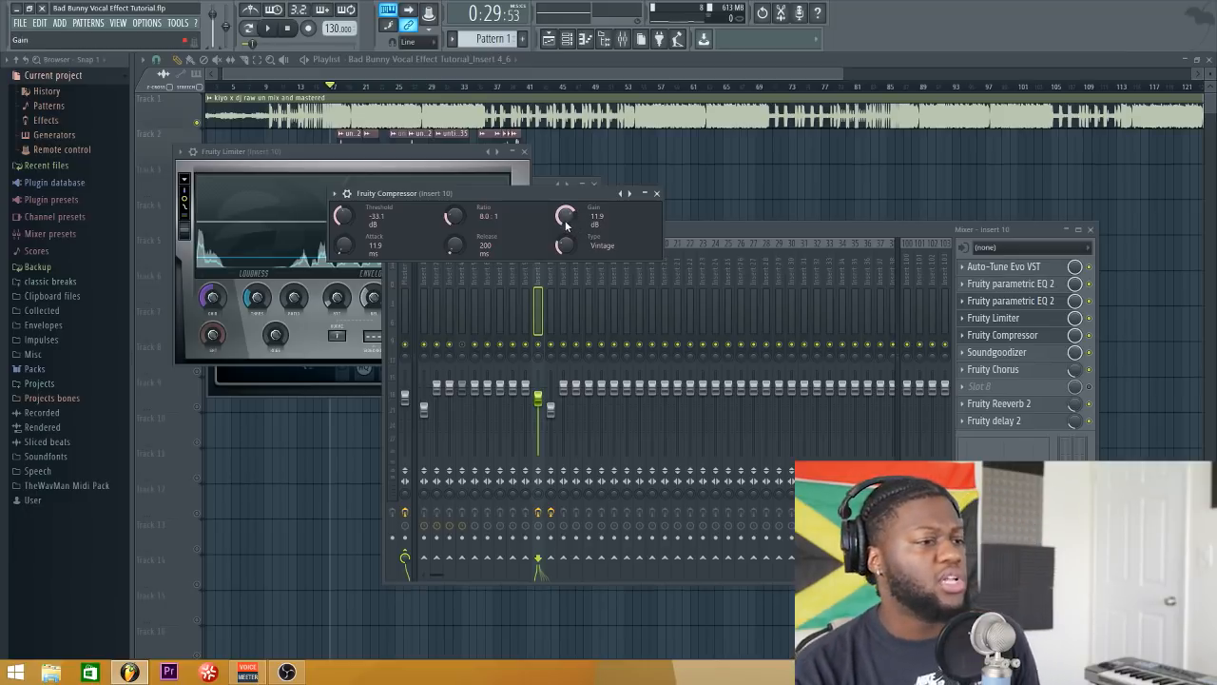
pyautogui.click(524, 151)
pyautogui.click(595, 185)
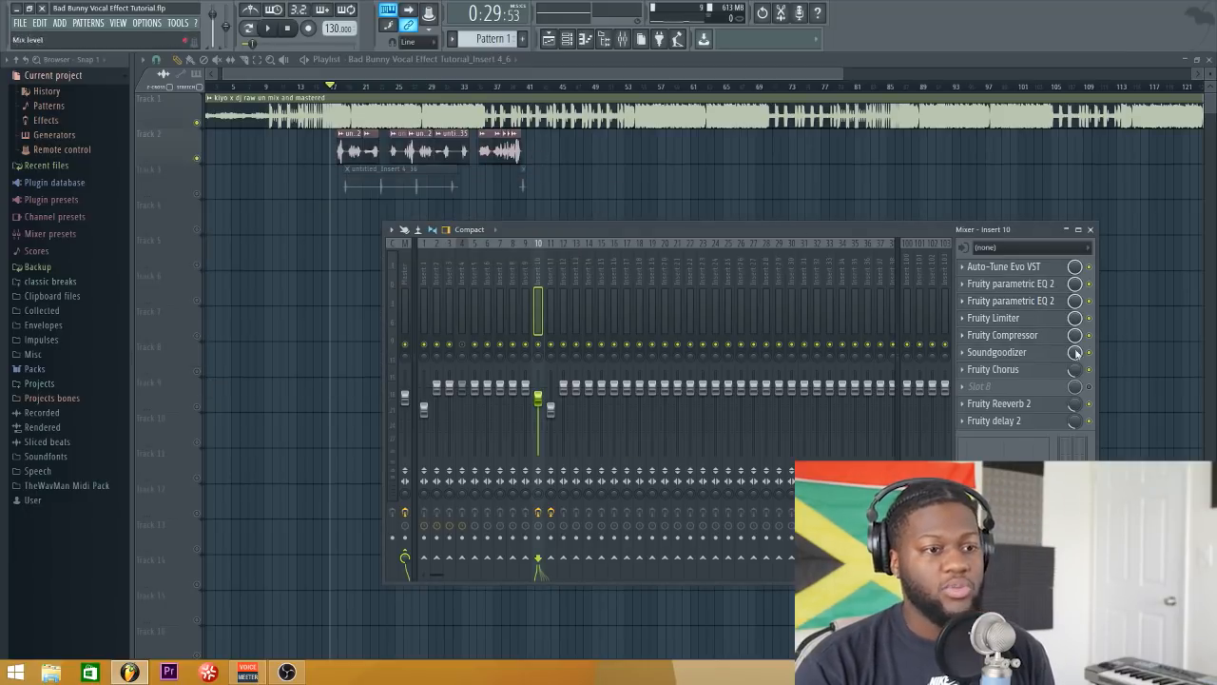
# Step: Open the Soundgoodizer on Insert 10 and play the song to hear its effect on the vocal
pyautogui.click(1034, 354)
pyautogui.moveTo(276, 172); pyautogui.dragTo(297, 175)
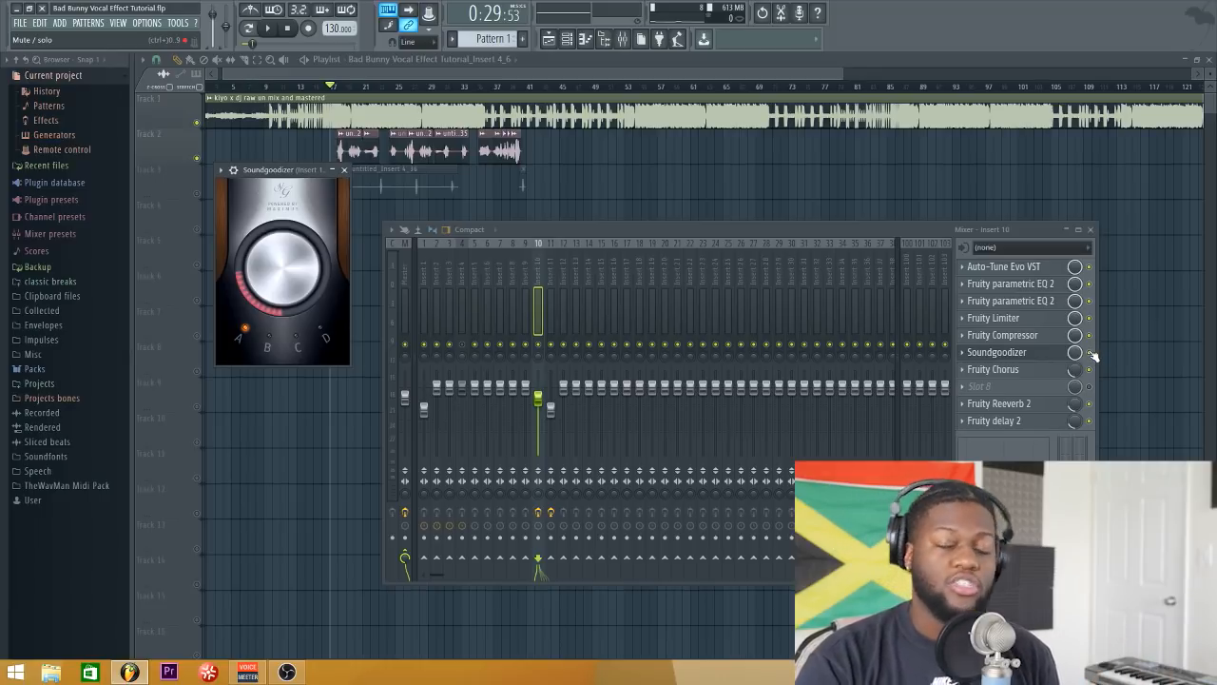
pyautogui.press('space')
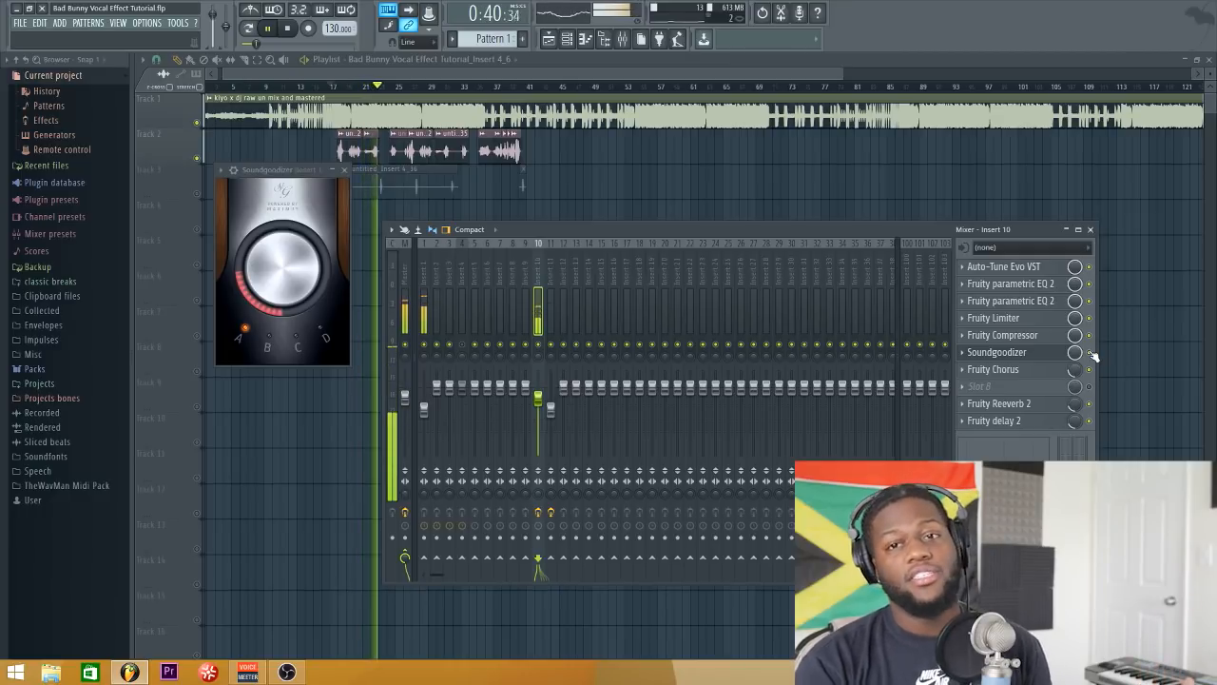
pyautogui.press('space')
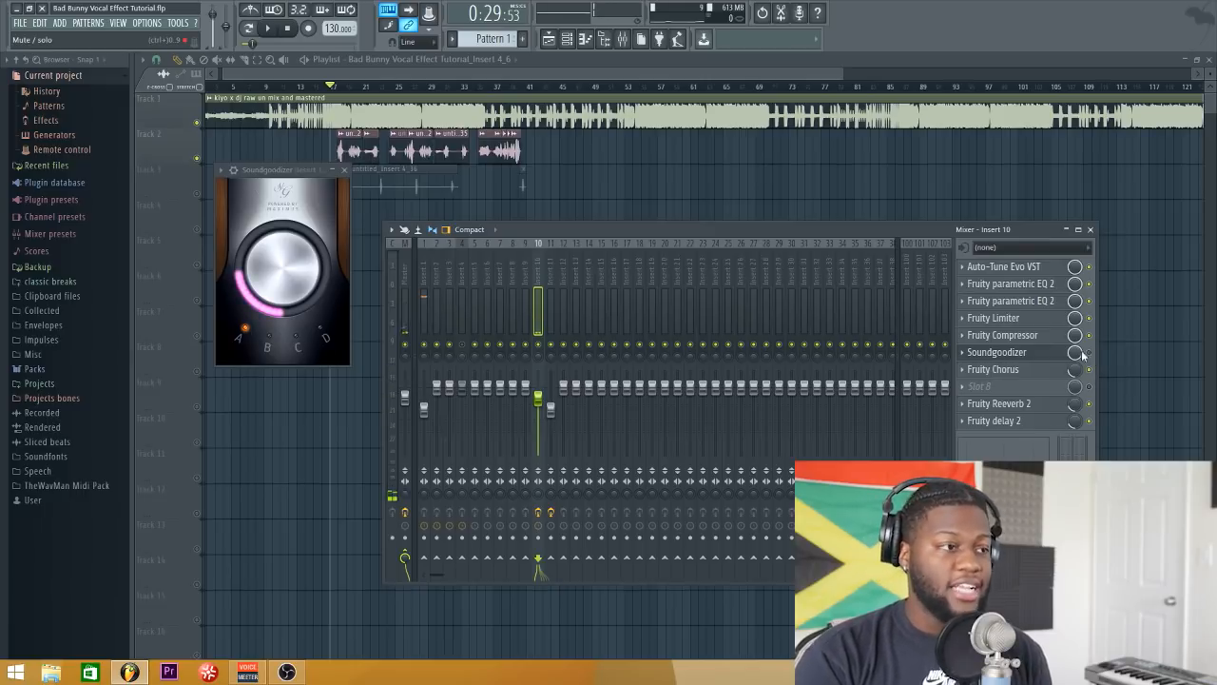
# Step: Play the song from around bar 25 to judge the Soundgoodizer's effect on the vocal, and close the mixer
pyautogui.click(404, 88)
pyautogui.press('space')
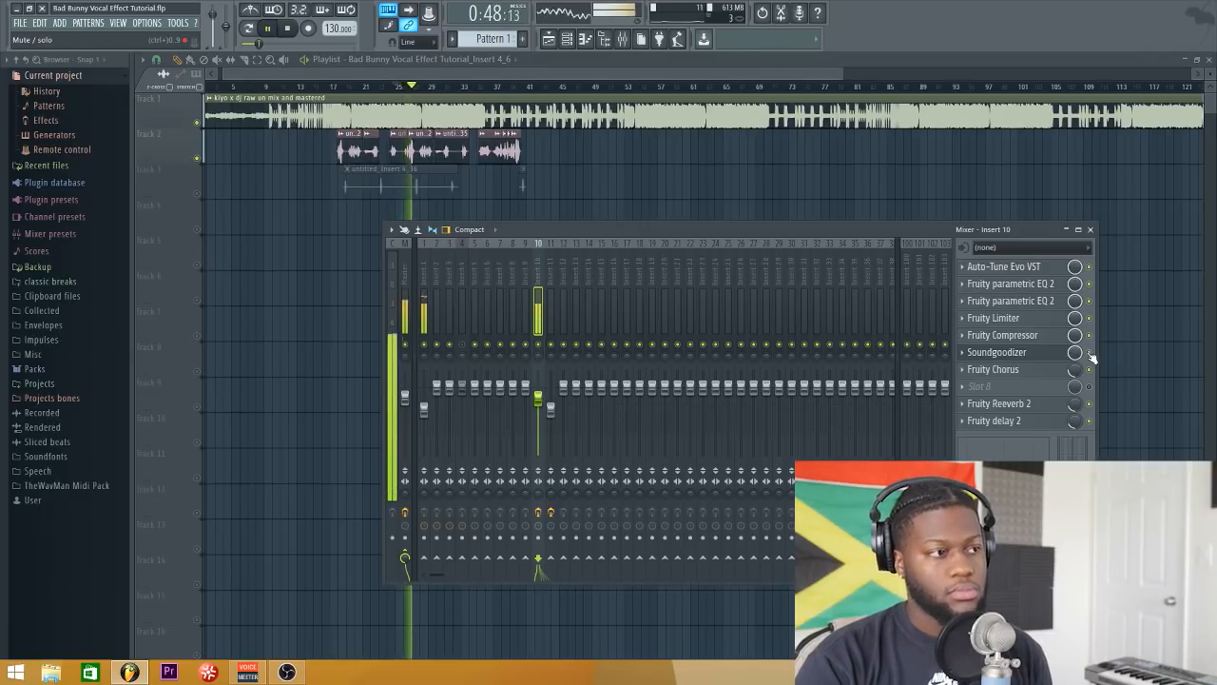
pyautogui.press('space')
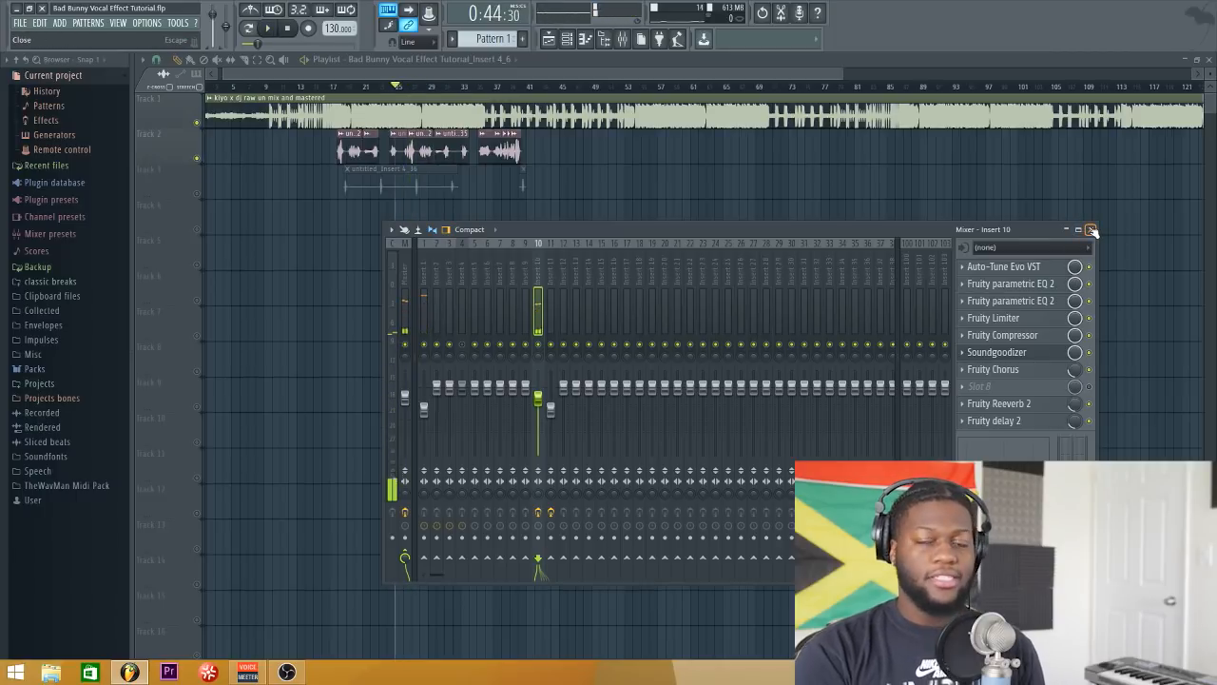
pyautogui.click(1089, 229)
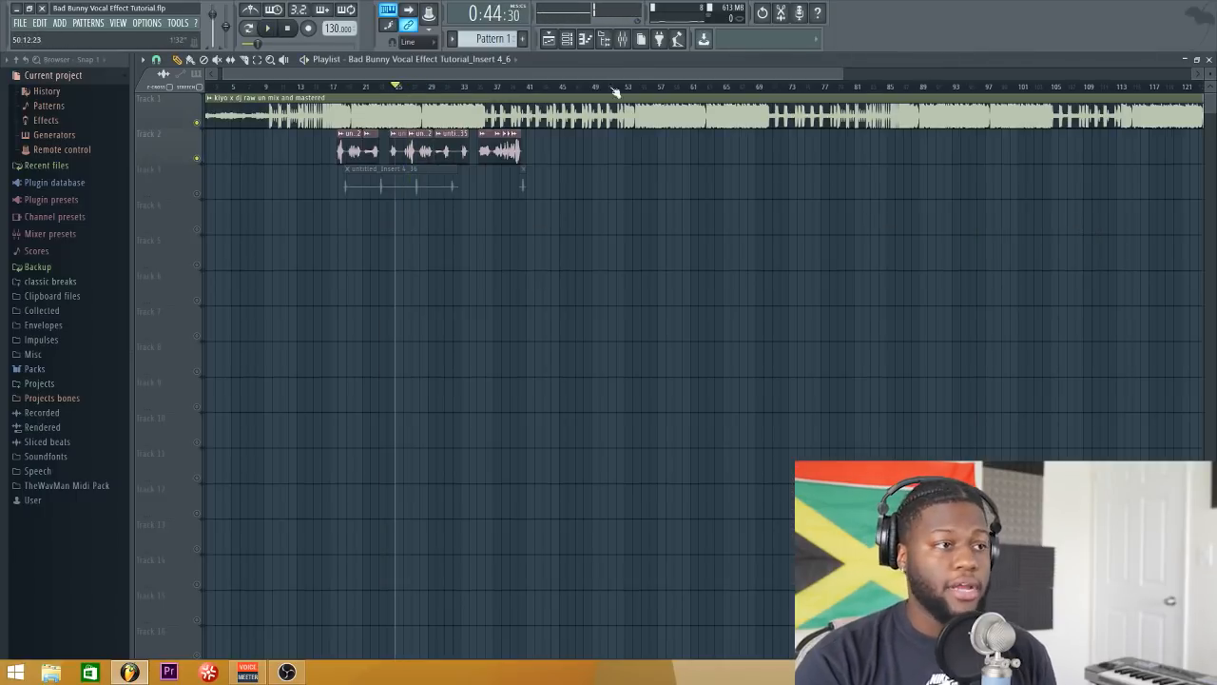
# Step: Open the Fruity Chorus on Insert 10 and move its window clear of the effect list to review its settings
pyautogui.click(624, 39)
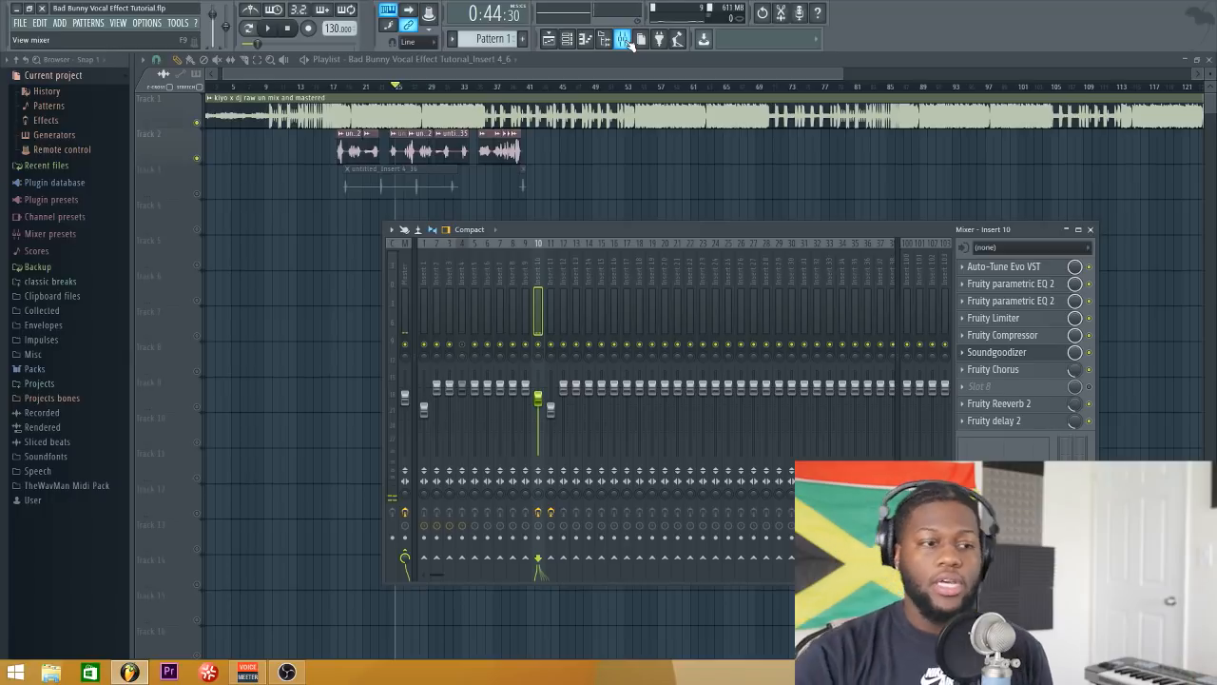
pyautogui.click(1013, 375)
pyautogui.click(460, 184)
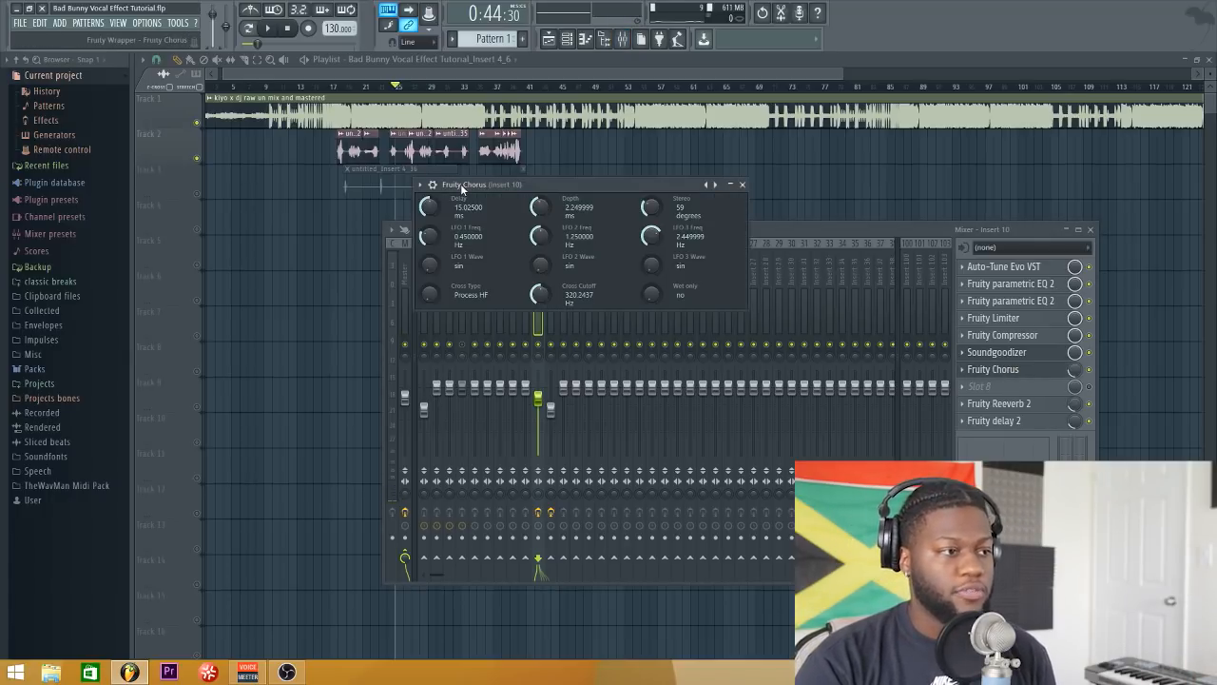
pyautogui.moveTo(602, 183); pyautogui.dragTo(468, 187)
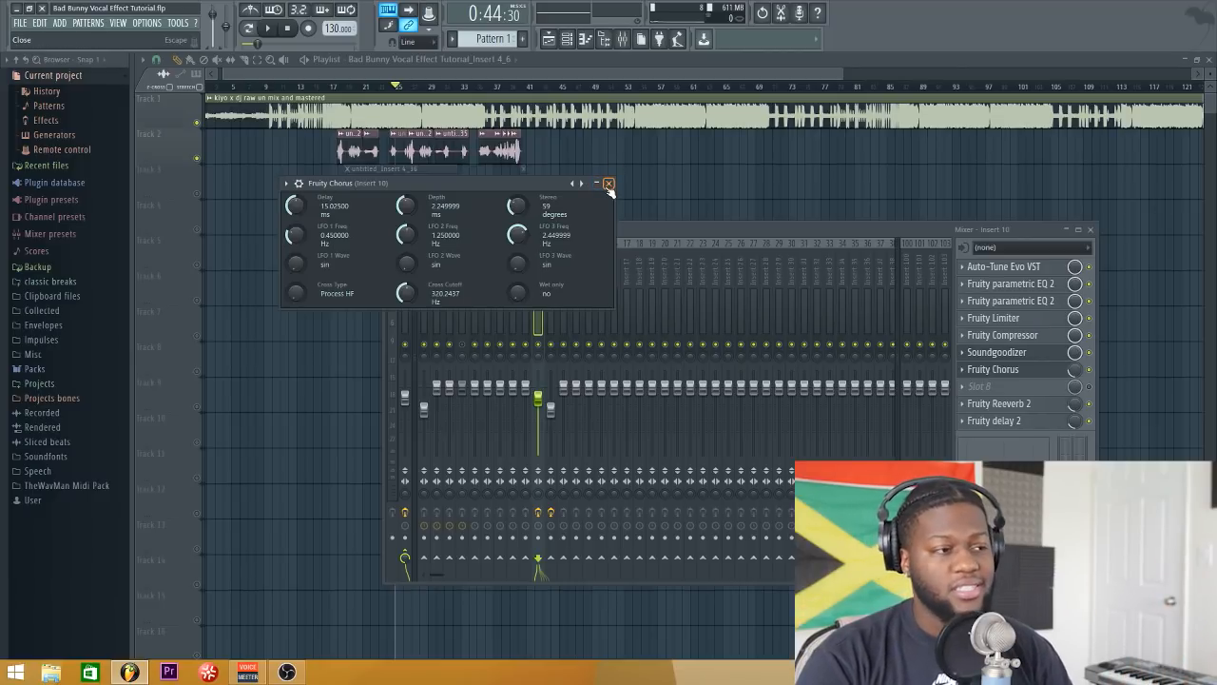
# Step: Play the song while adjusting the Fruity Chorus mix level on Insert 10, and stop playback
pyautogui.press('space')
pyautogui.click(1078, 370)
pyautogui.moveTo(1075, 370)
pyautogui.mouseDown()
pyautogui.moveTo(1075, 323)
pyautogui.moveTo(1075, 384)
pyautogui.mouseUp()
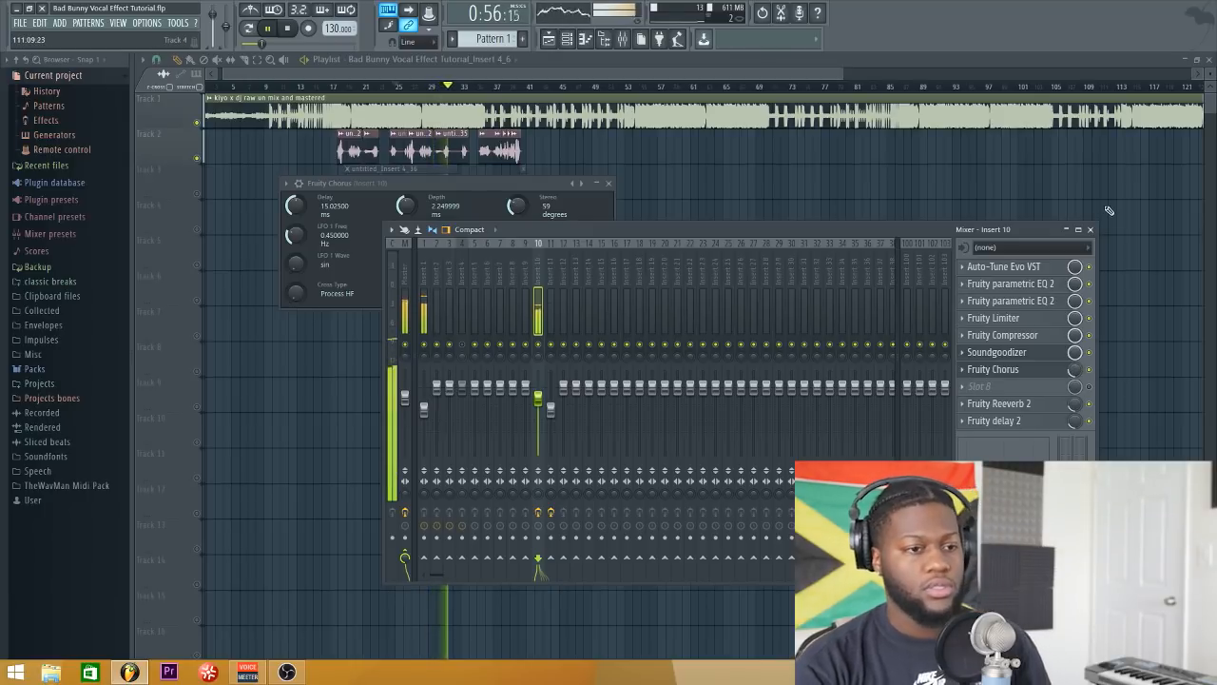
pyautogui.press('space')
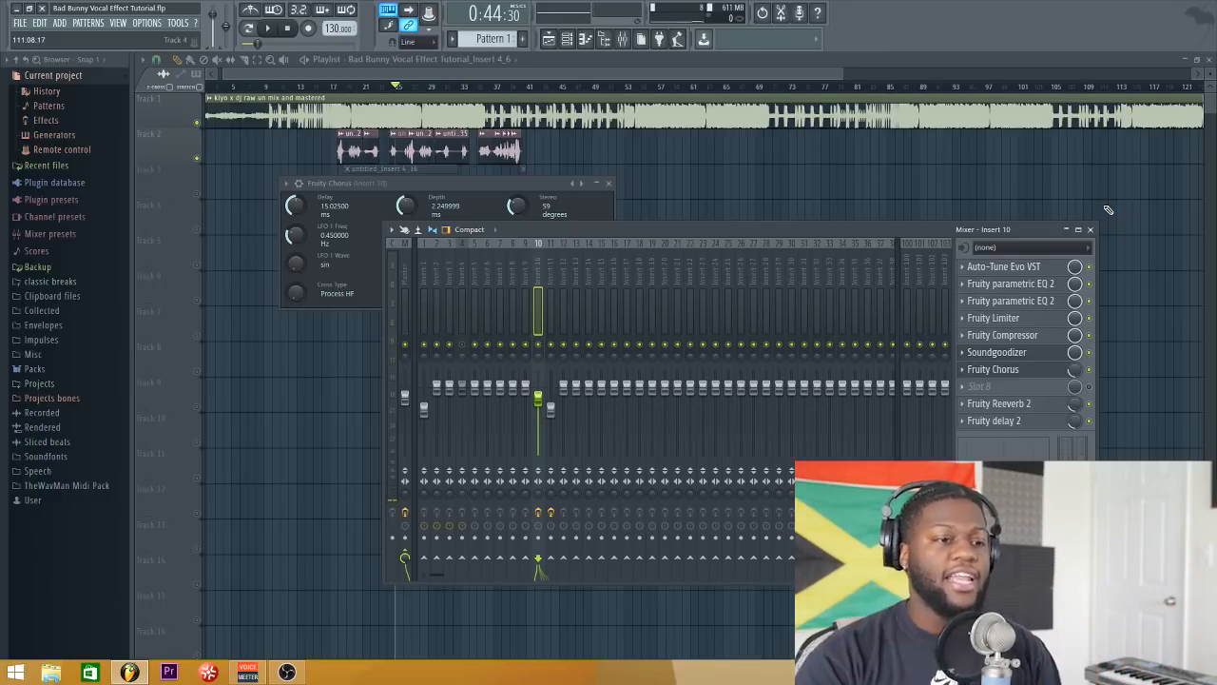
# Step: Open the Fruity Reeverb 2 on Insert 10, raise its mix level to 50% and lower it again, and close the mixer and plugin windows
pyautogui.click(1026, 403)
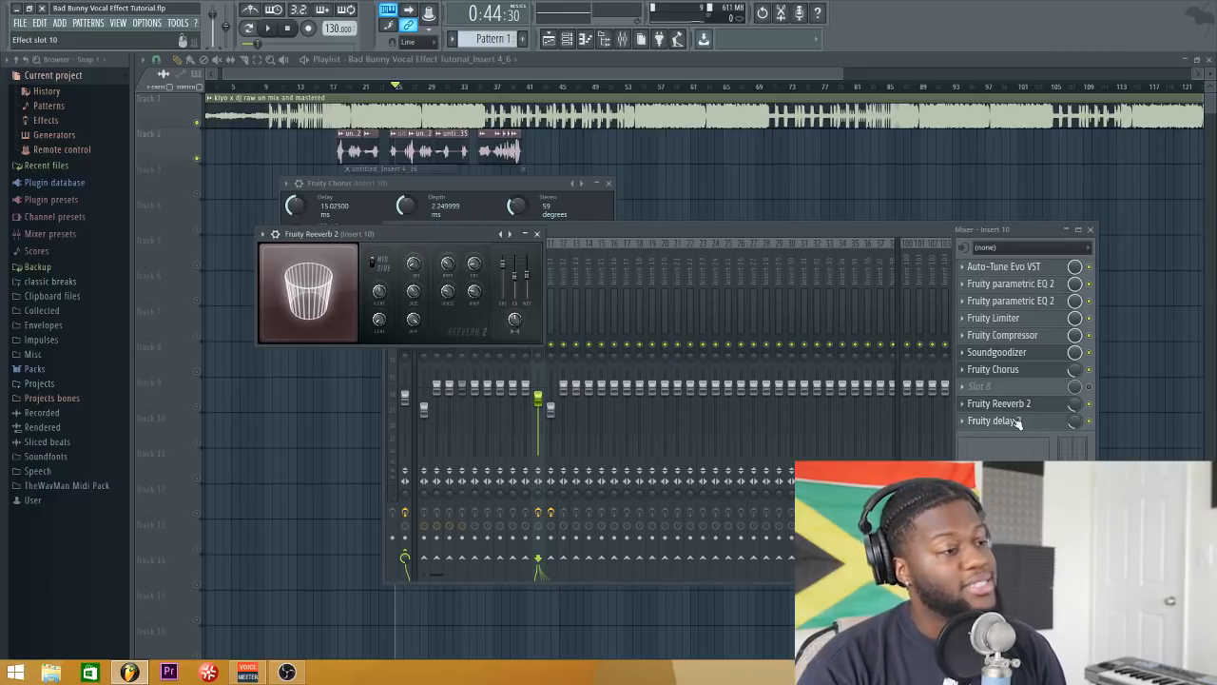
pyautogui.moveTo(409, 235); pyautogui.dragTo(432, 163)
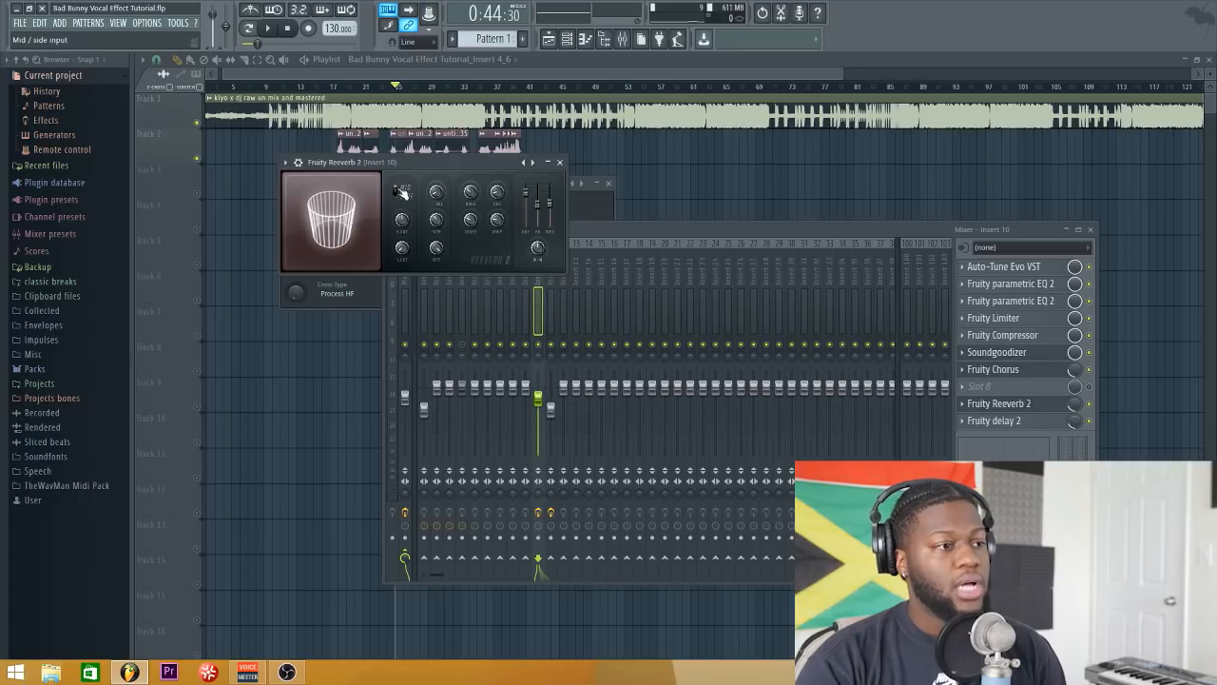
pyautogui.click(1077, 403)
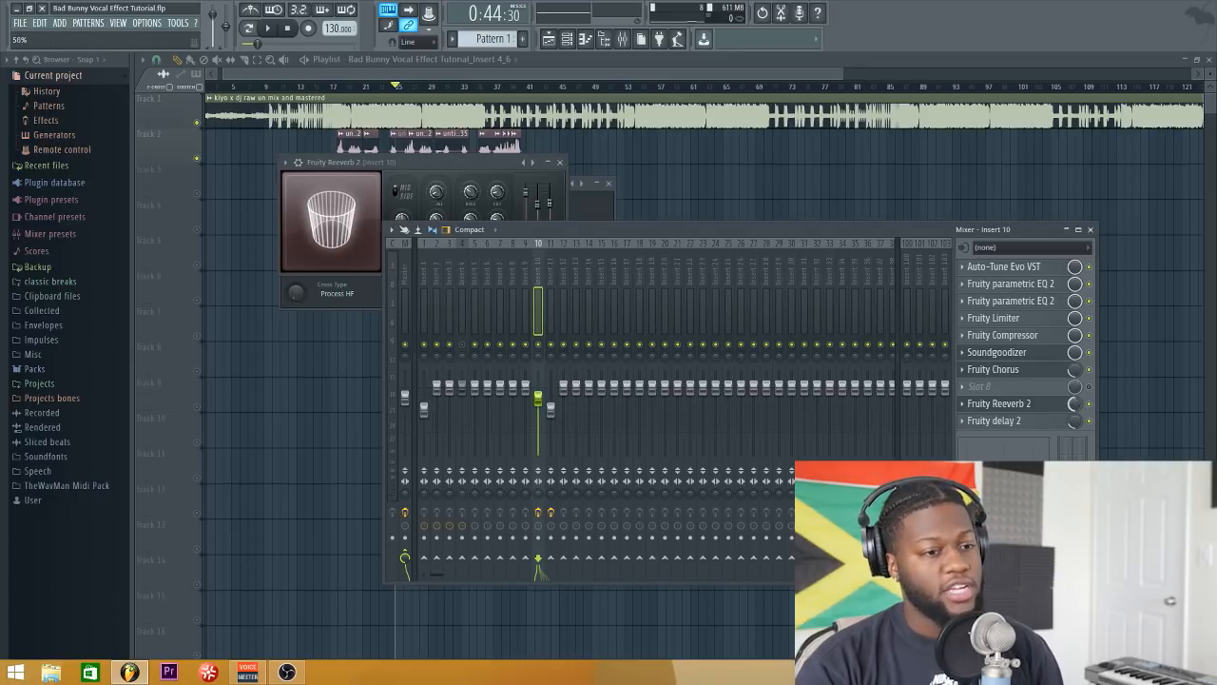
pyautogui.moveTo(1076, 406); pyautogui.dragTo(1076, 456)
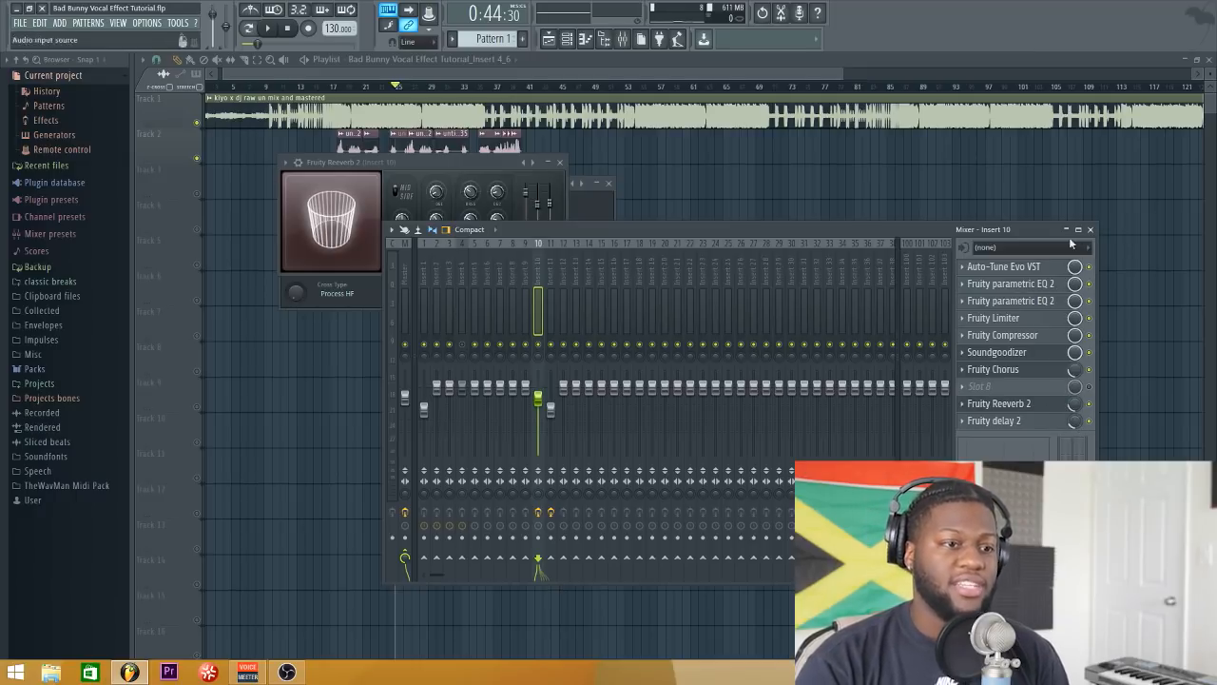
pyautogui.click(1090, 230)
pyautogui.click(559, 162)
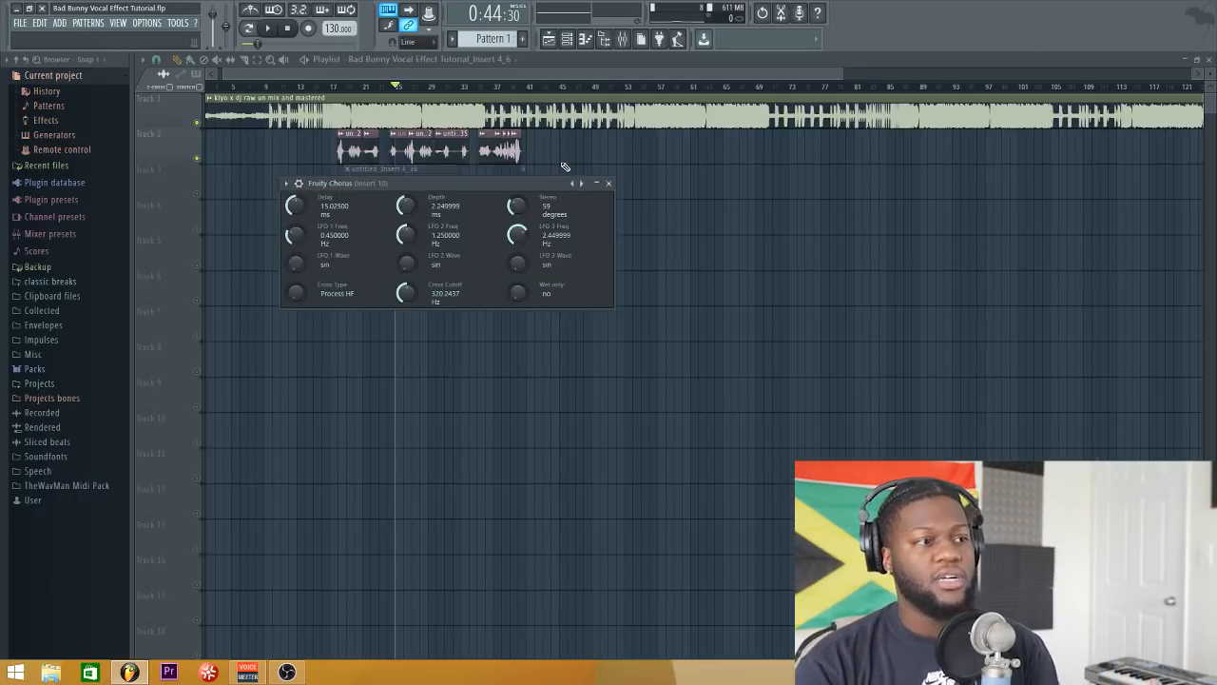
pyautogui.click(608, 183)
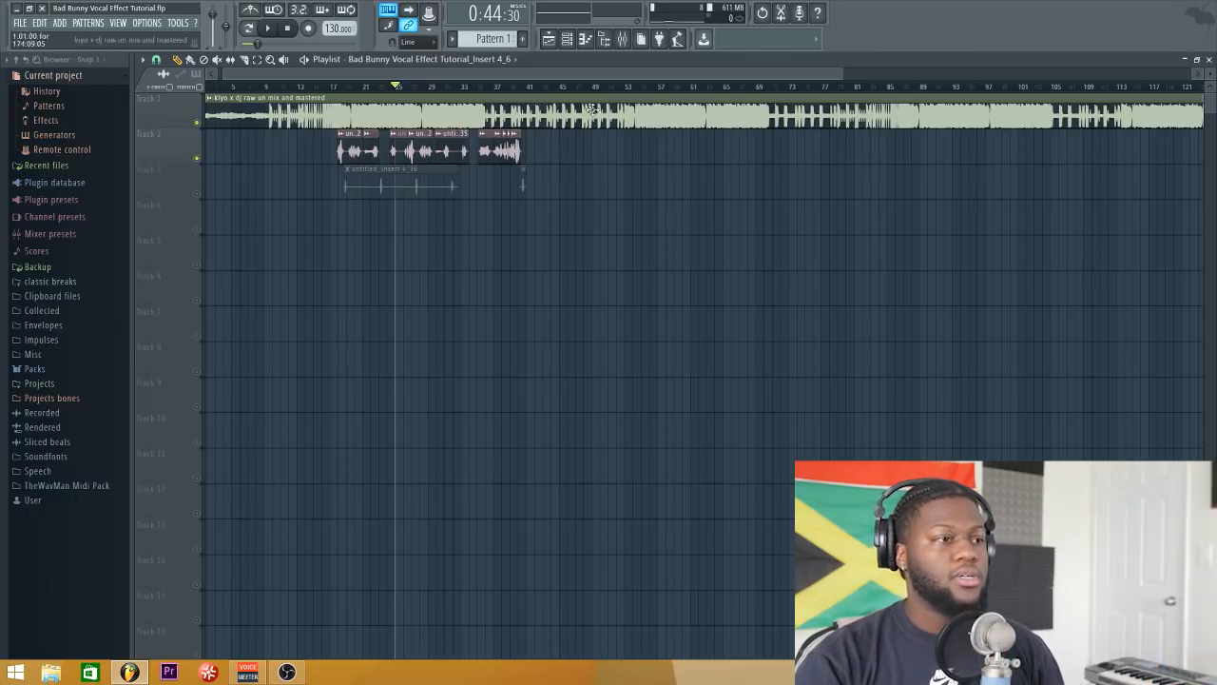
# Step: Open the Fruity delay 2 on Insert 10 to view its settings, and close it along with the mixer
pyautogui.click(622, 38)
pyautogui.click(1027, 426)
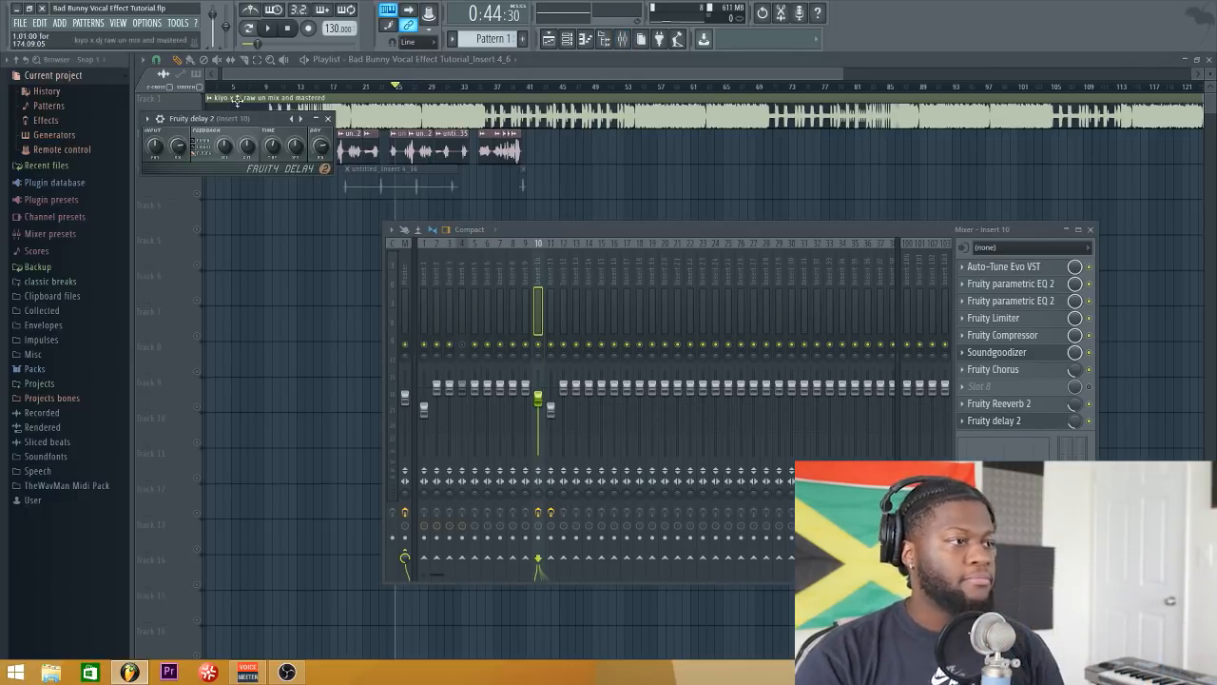
pyautogui.click(328, 118)
pyautogui.press('F9')
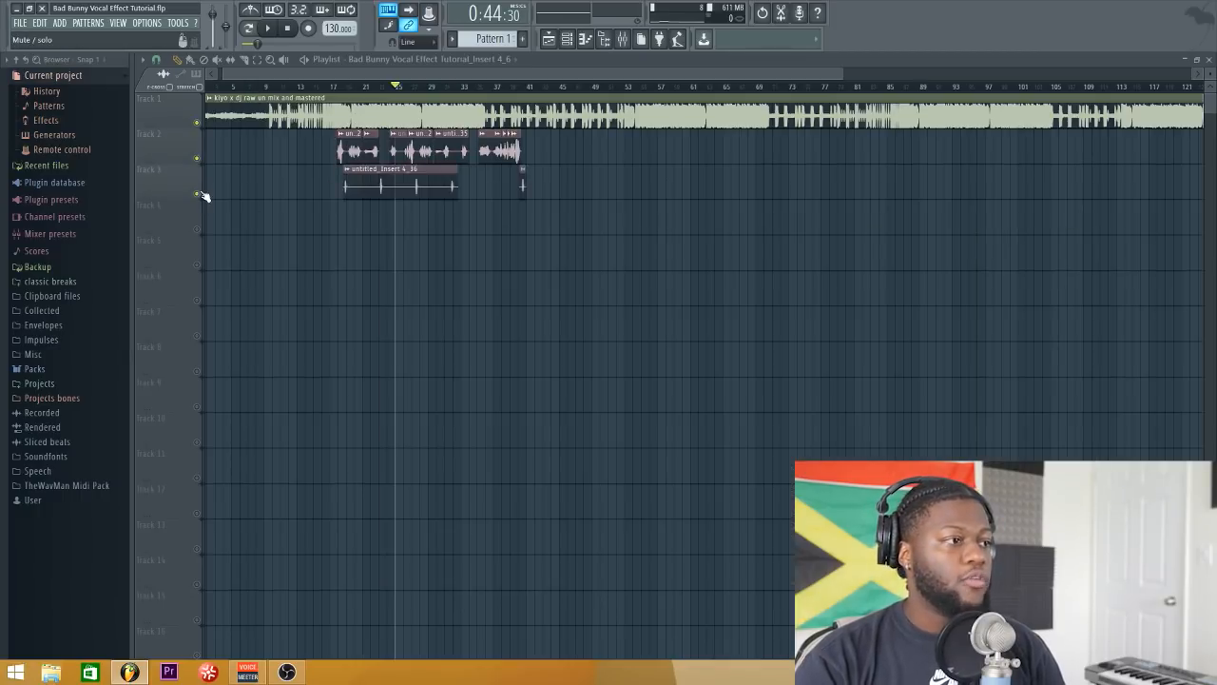
# Step: Play the song from about bar 17 with Track 3 unmuted to hear the added vocals, opening the mixer before stopping
pyautogui.click(348, 88)
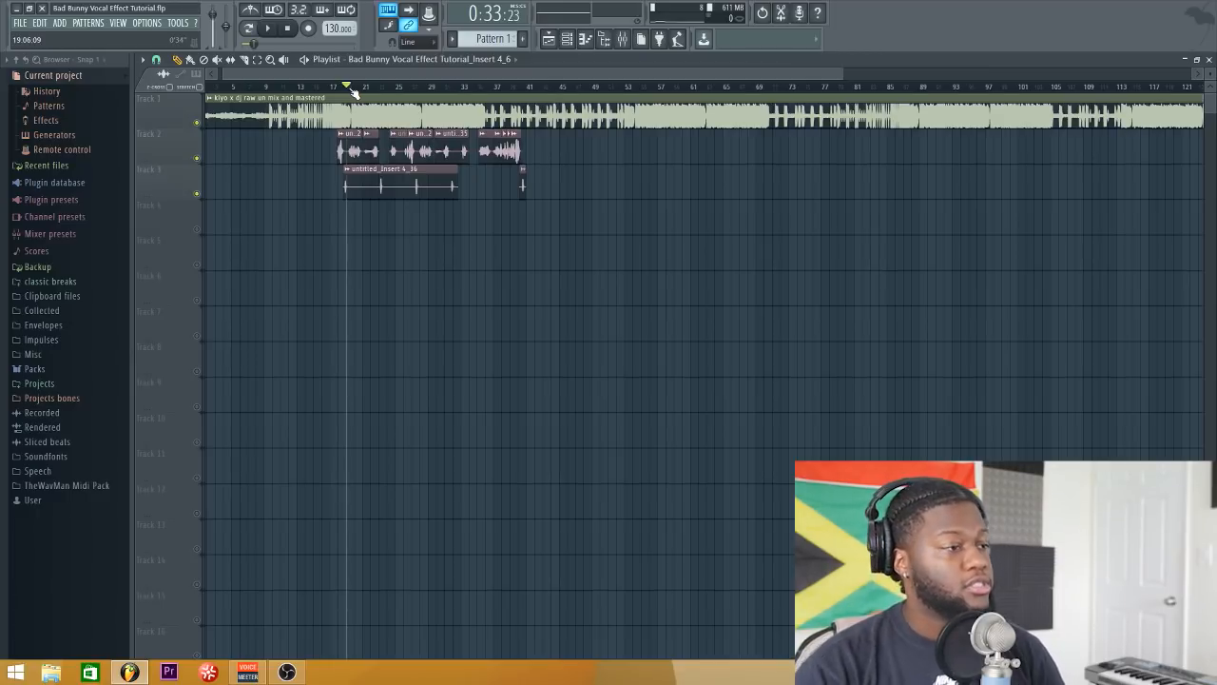
pyautogui.click(341, 87)
pyautogui.press('space')
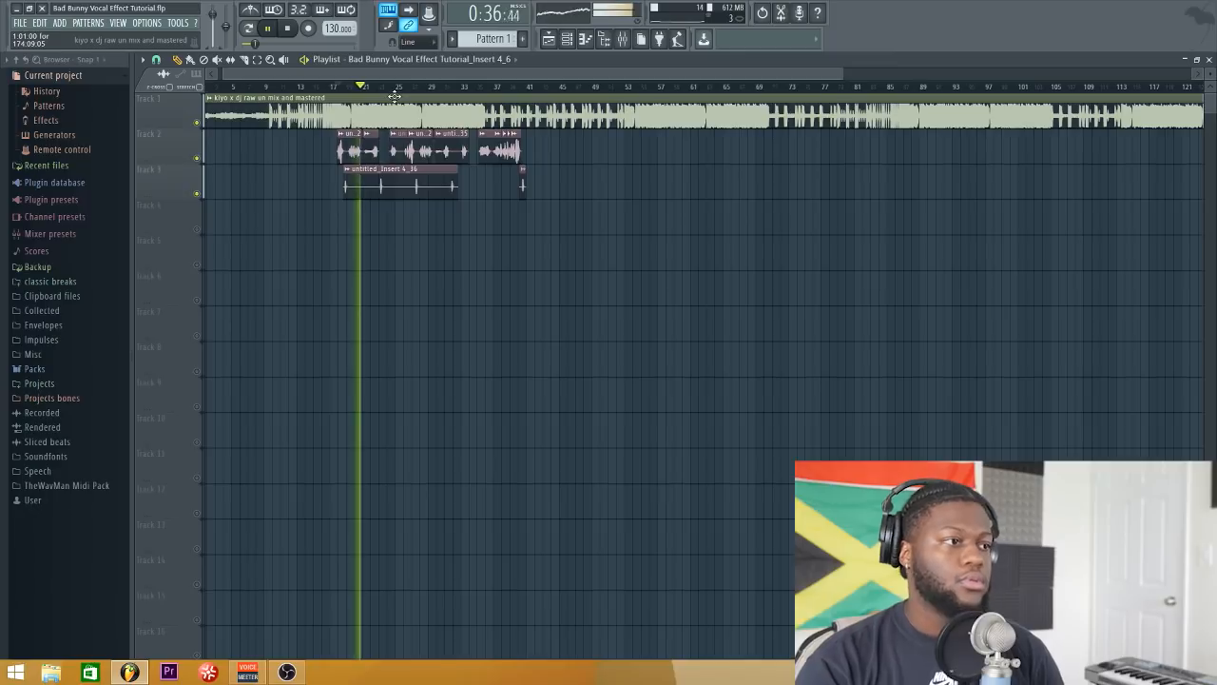
pyautogui.click(624, 38)
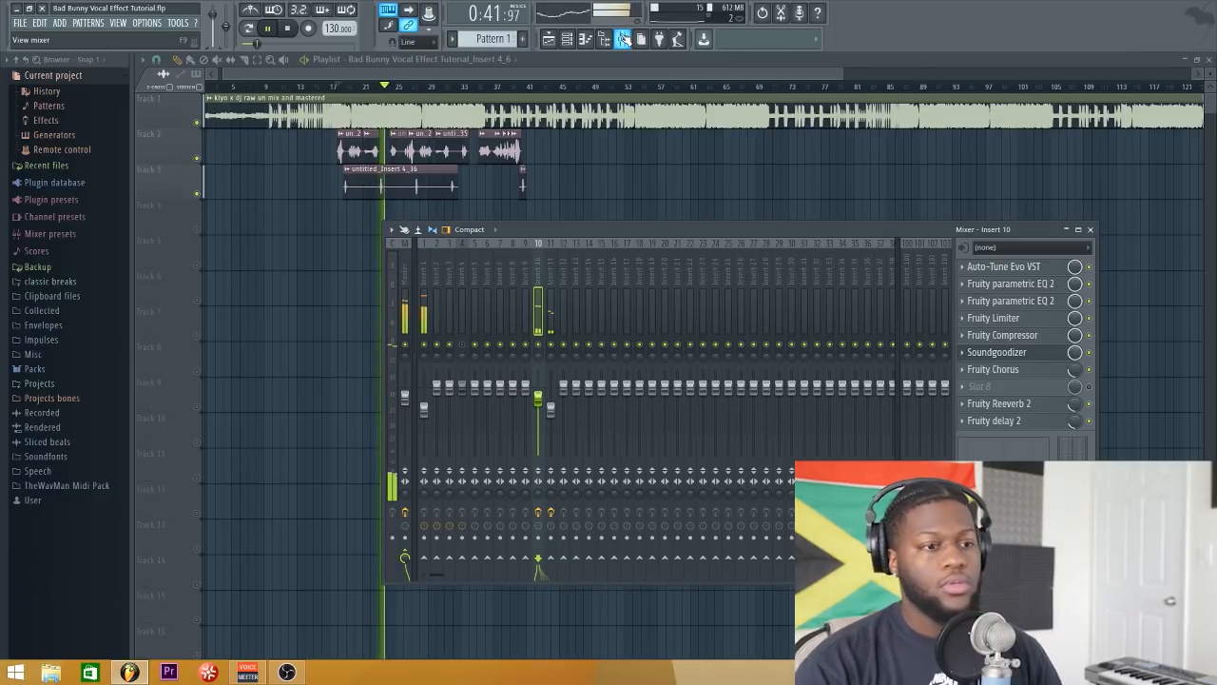
pyautogui.press('space')
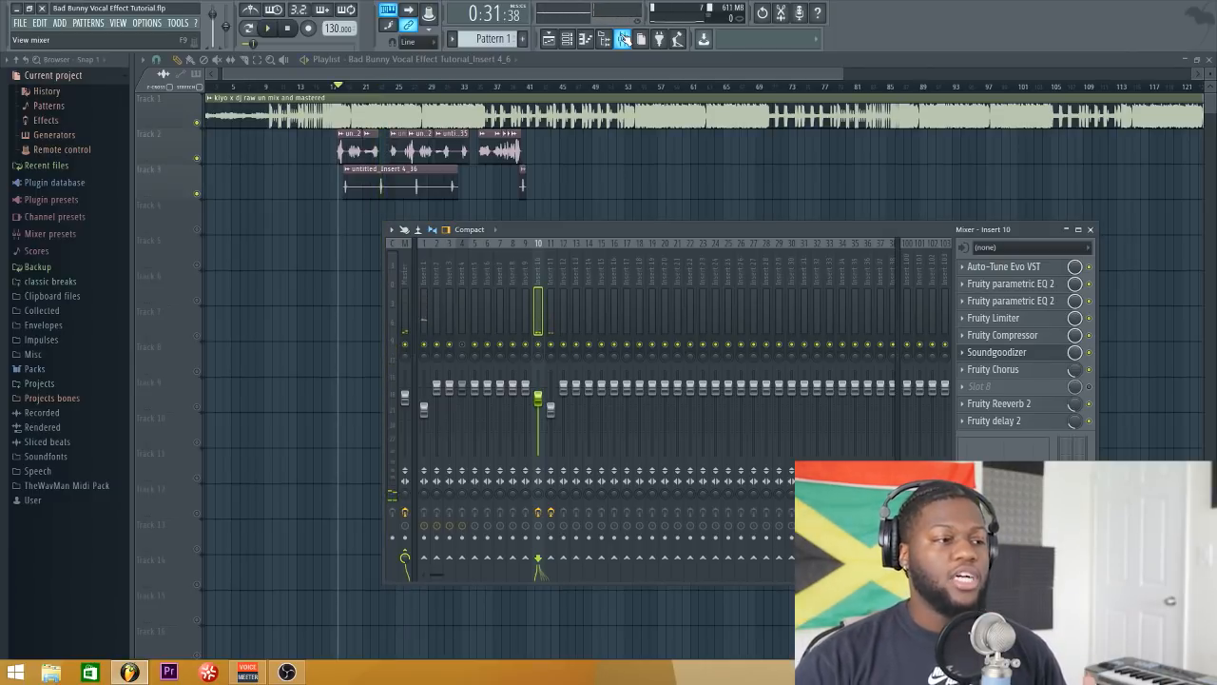
# Step: Select Insert 11 to examine its effect chain, and view the curve of its Fruity parametric EQ 2
pyautogui.click(550, 257)
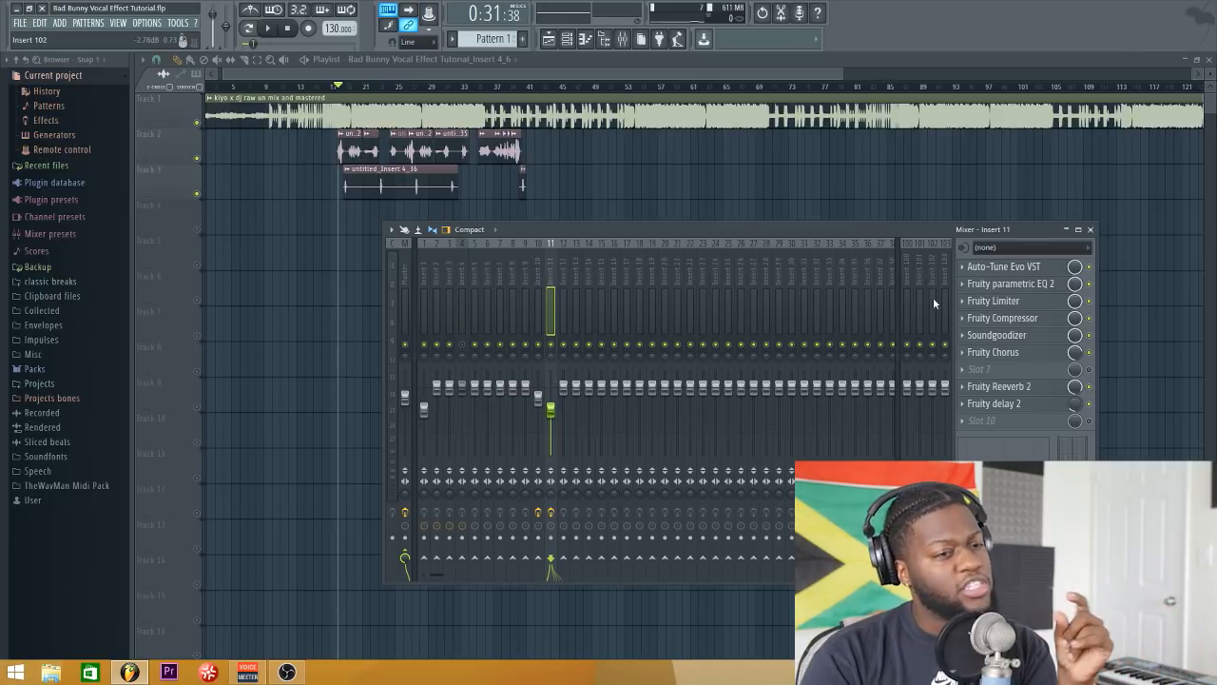
pyautogui.click(1010, 285)
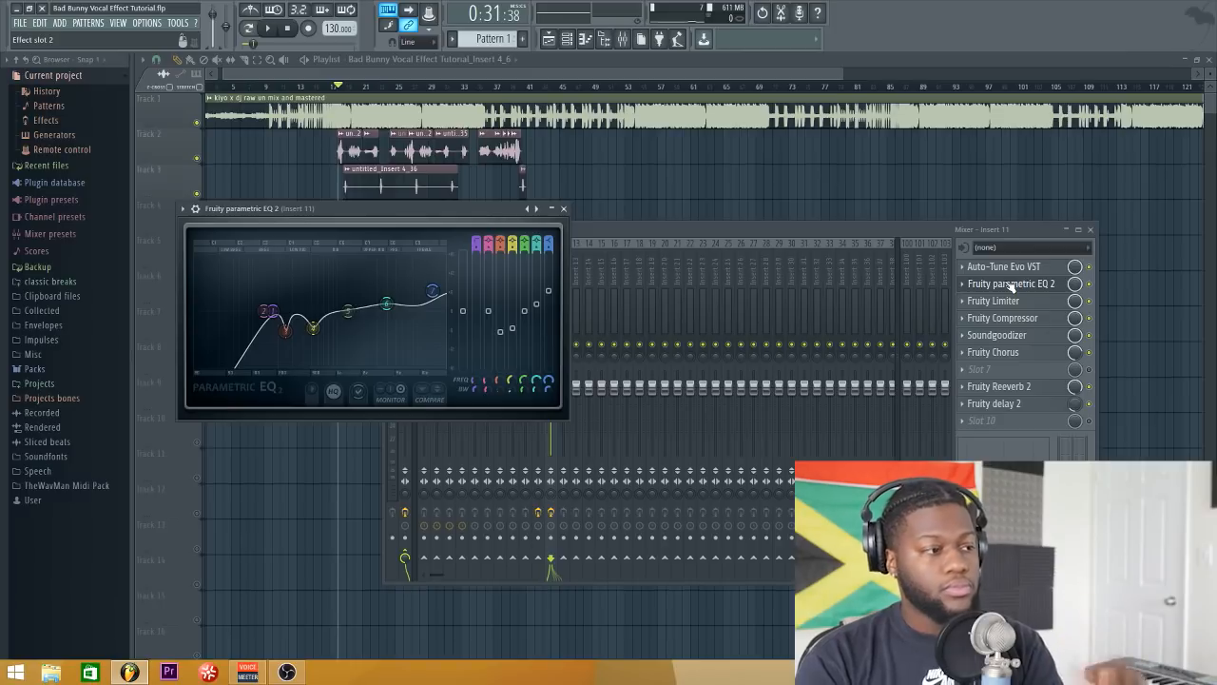
pyautogui.click(1011, 285)
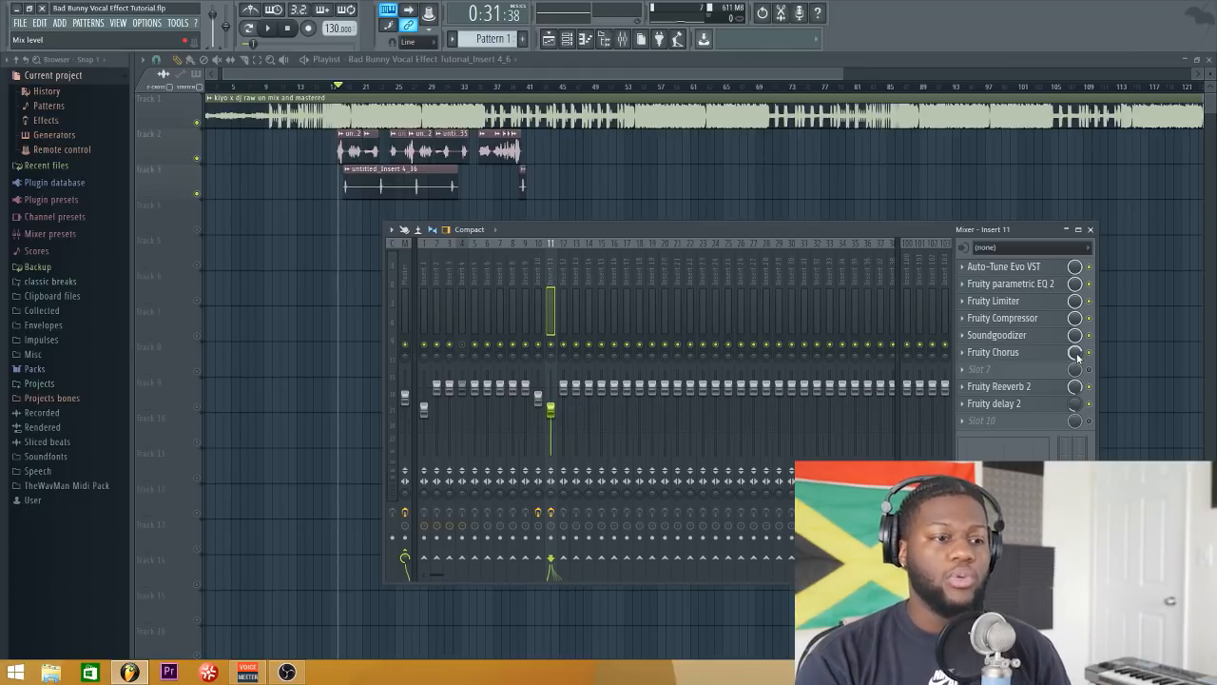
# Step: Review the Fruity Reeverb 2 on Insert 11, and close the plugin window and the mixer
pyautogui.click(1023, 391)
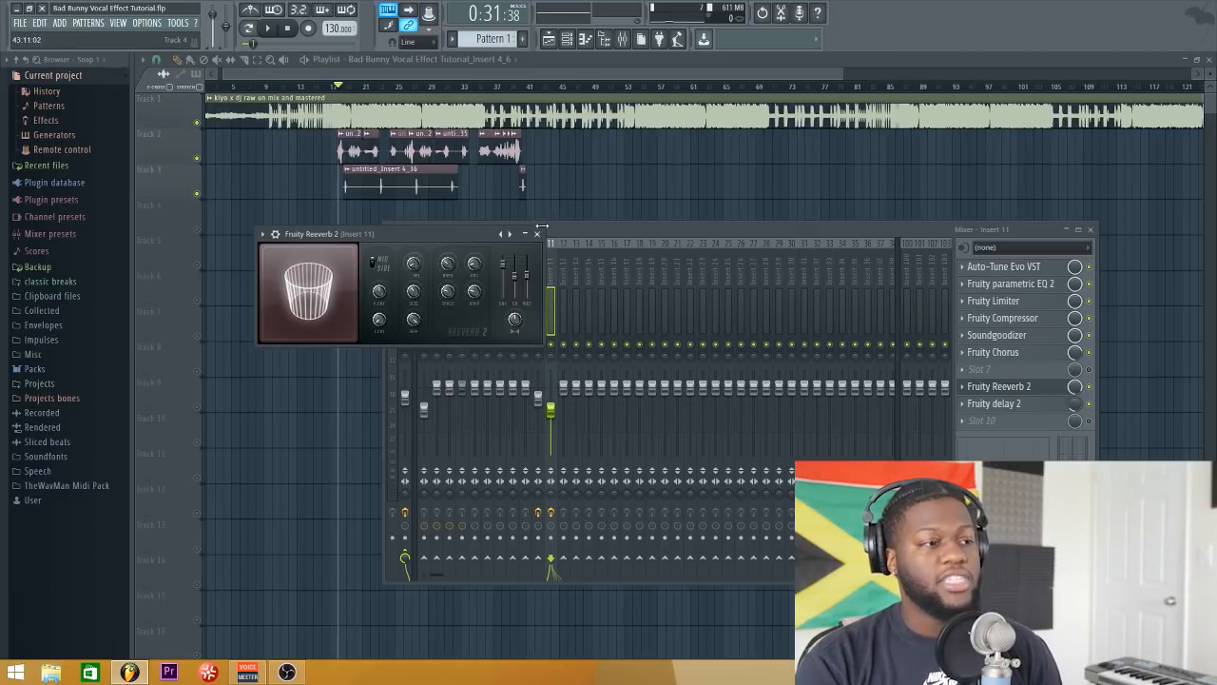
pyautogui.click(537, 233)
pyautogui.click(1090, 229)
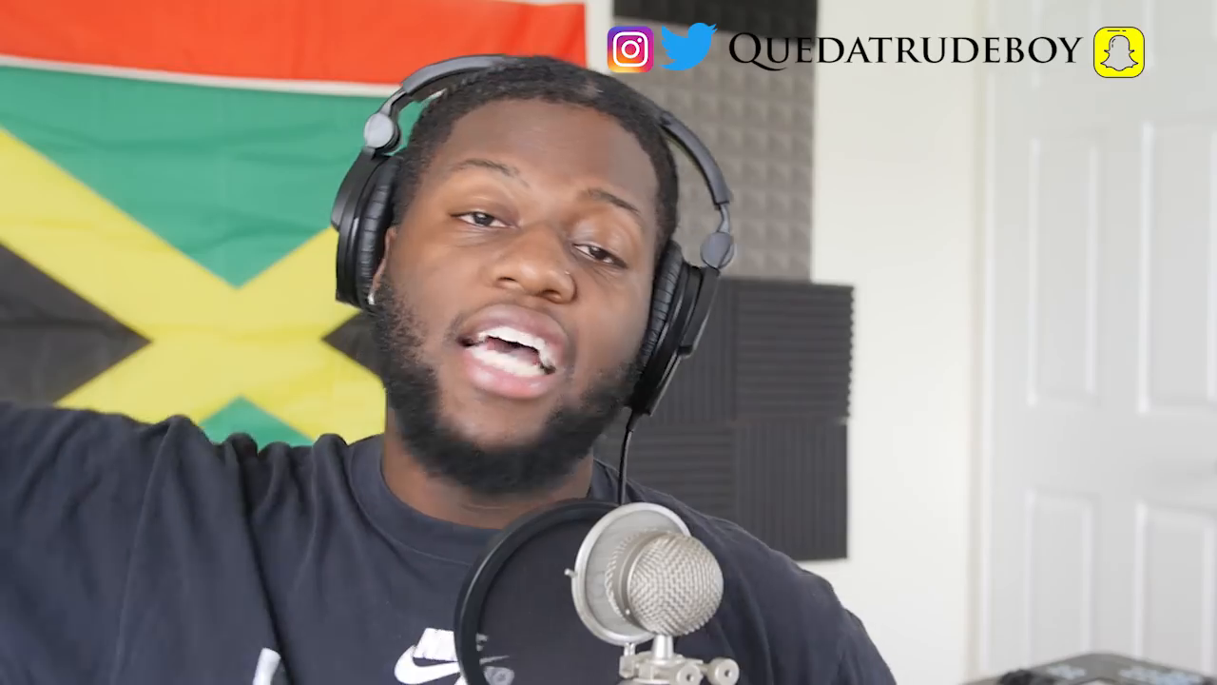